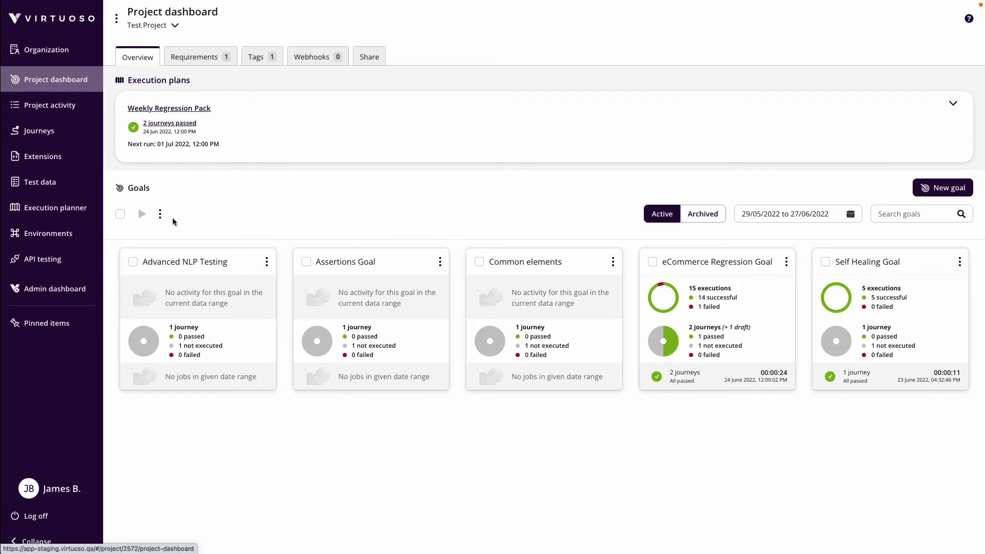
Go to the project's API testing area and create a folder named API.
left_click(43, 260)
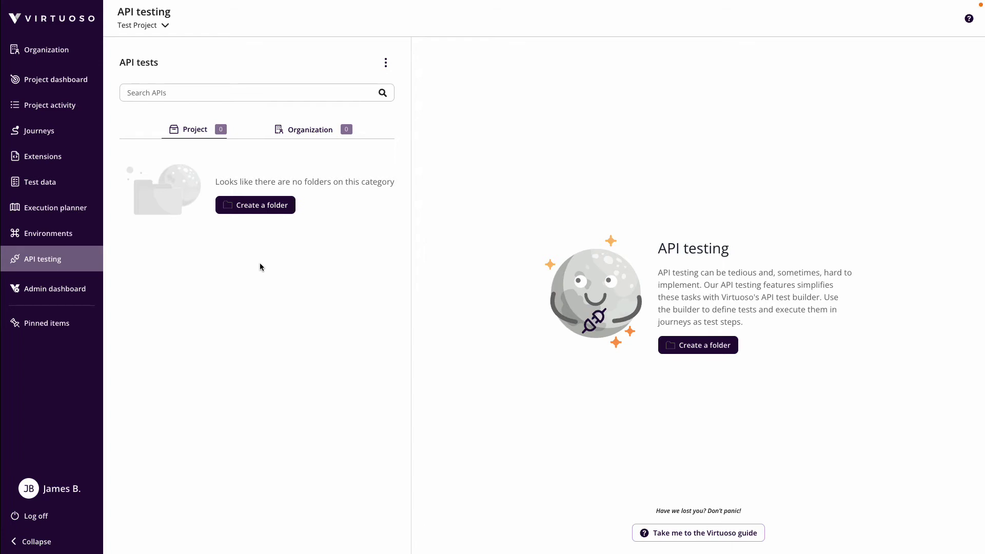
left_click(259, 211)
type("API")
key("BackSpace")
key("BackSpace")
type("PI")
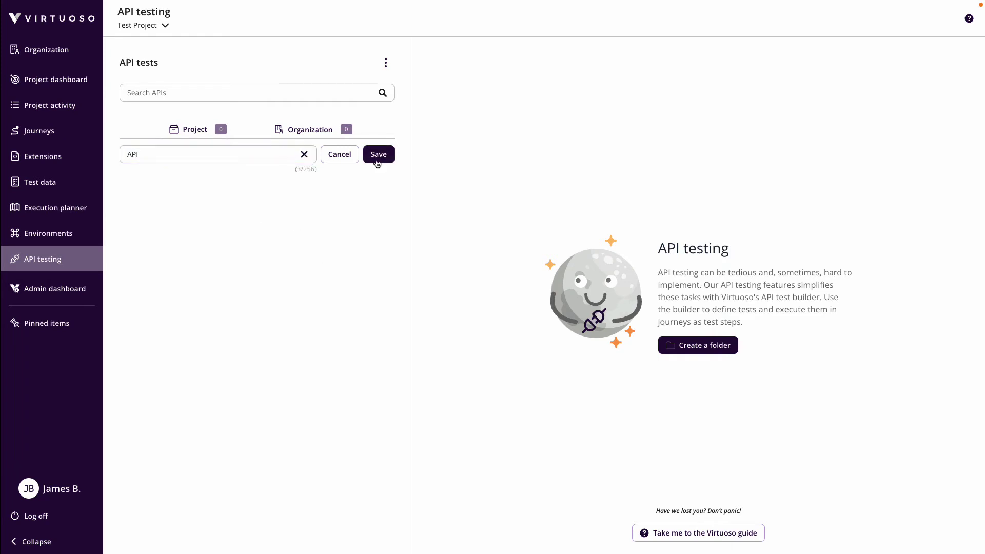
left_click(378, 155)
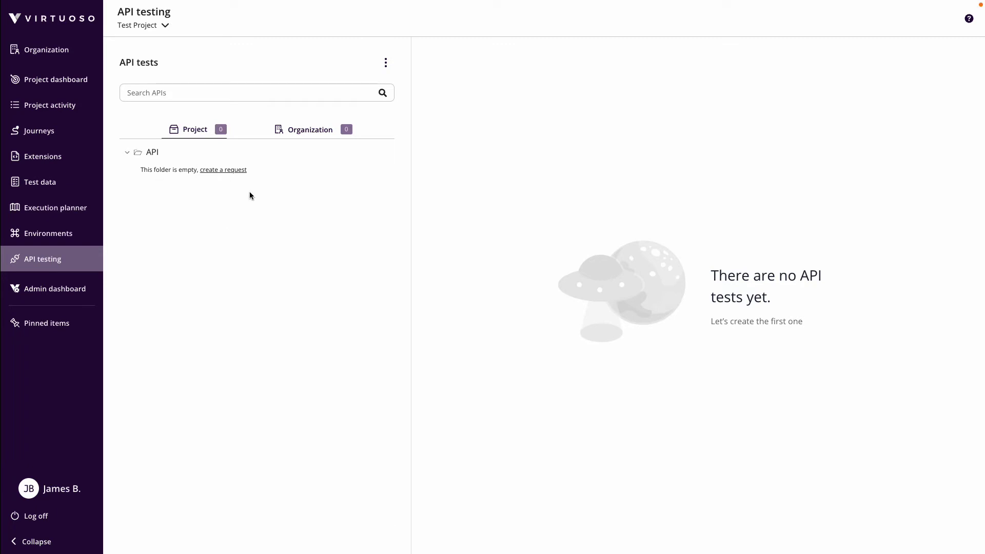
left_click(386, 62)
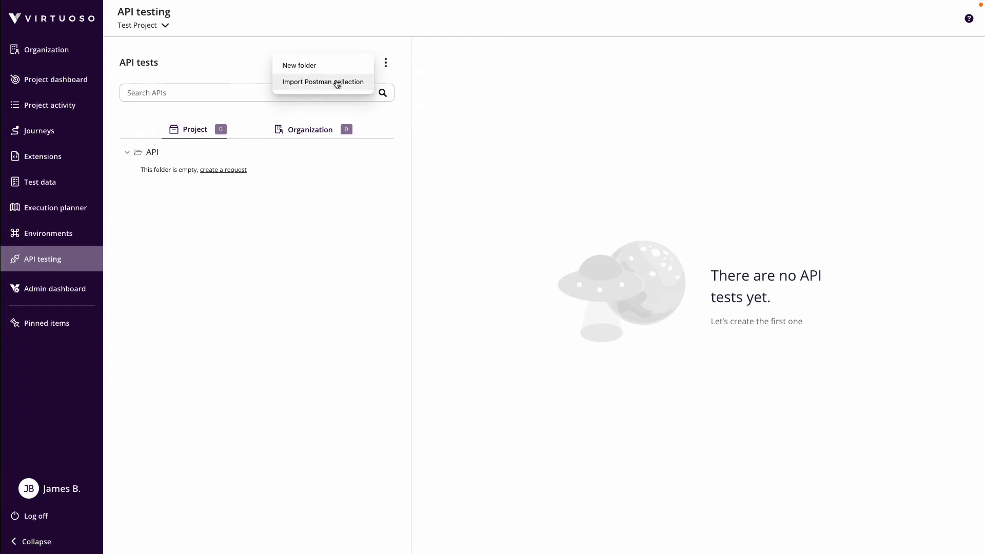
left_click(329, 256)
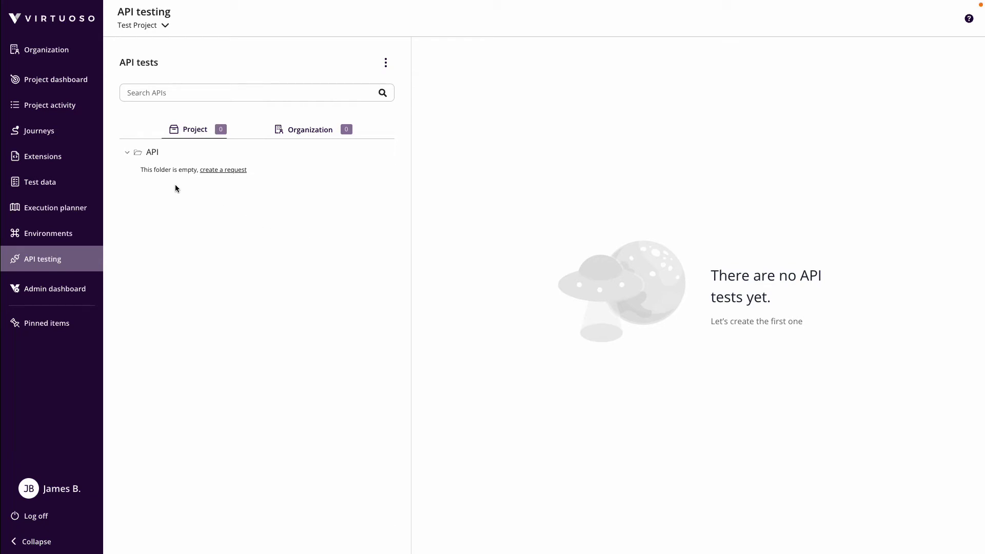
Start a new request named createusers in the API folder.
left_click(209, 170)
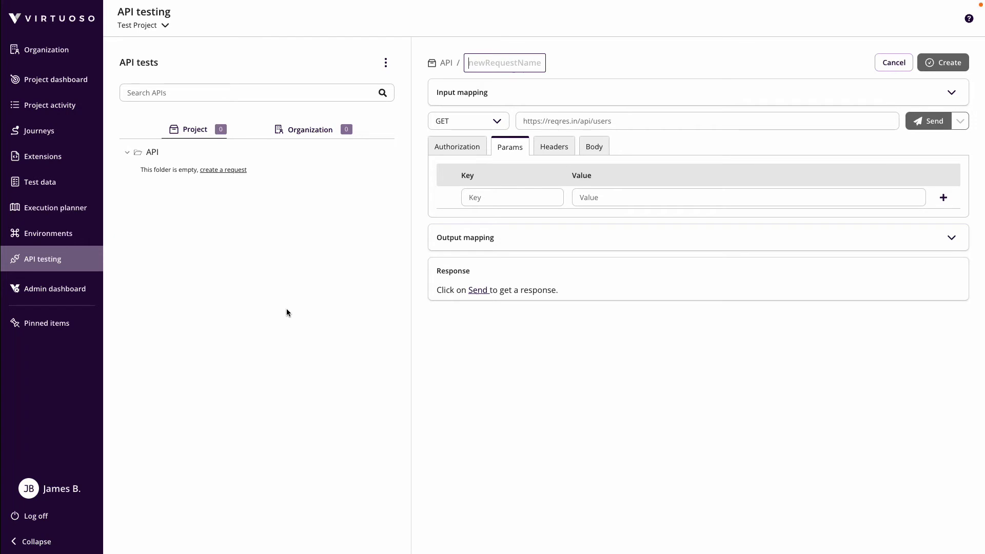
type("create")
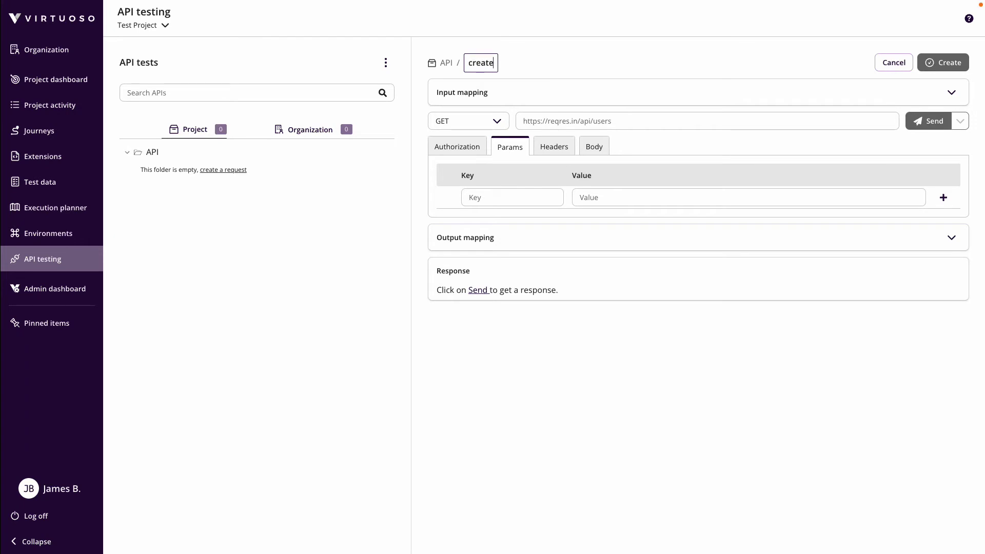
type("users")
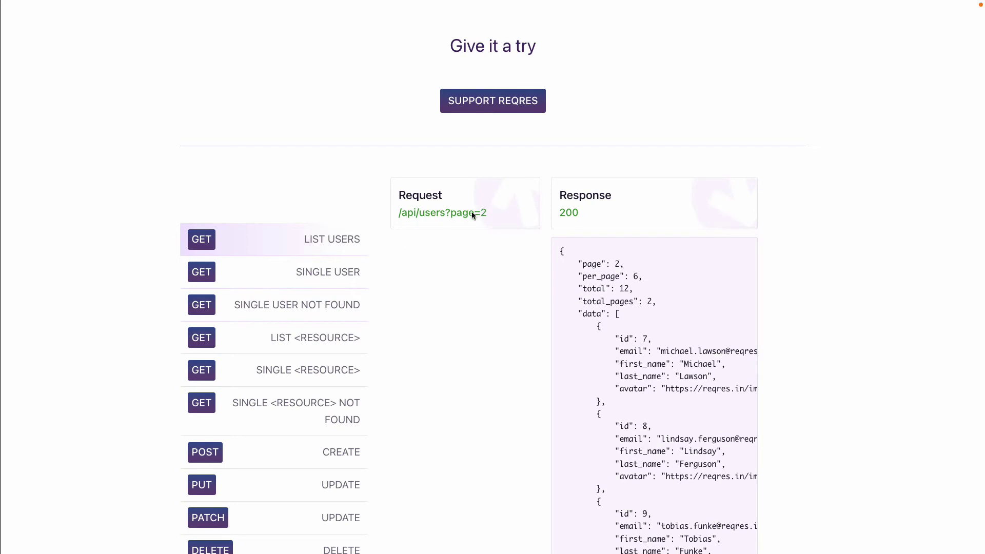
Switch to the ReqRes site, choose the GET Single User example and copy its request path /api/users/2.
scroll(446, 260, "down", 3)
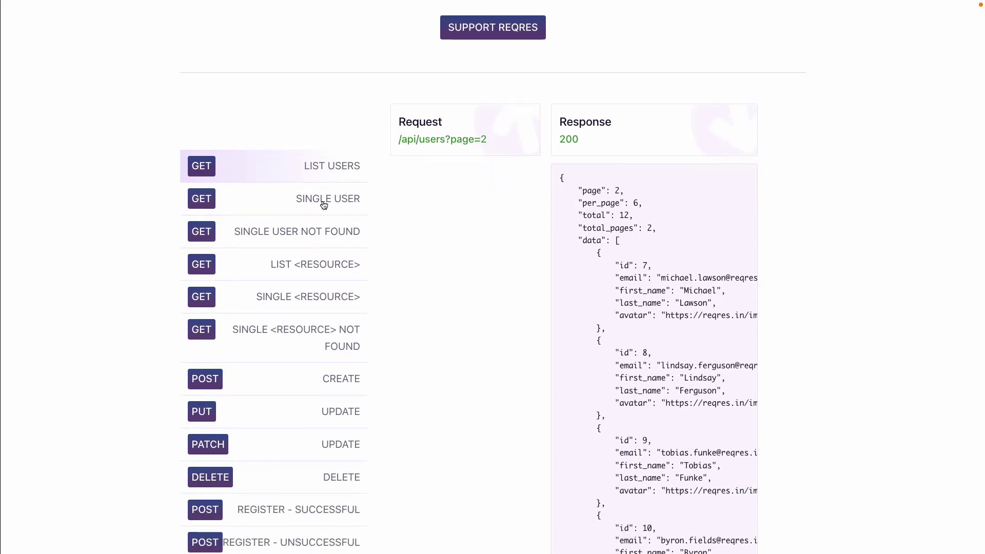
left_click(324, 205)
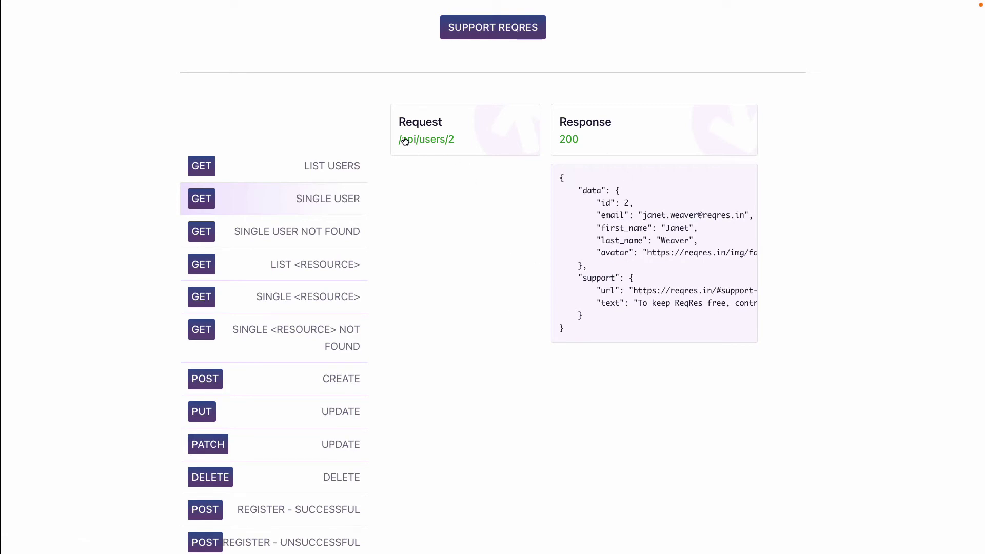
left_click_drag(419, 140, 455, 137)
key("ctrl+c")
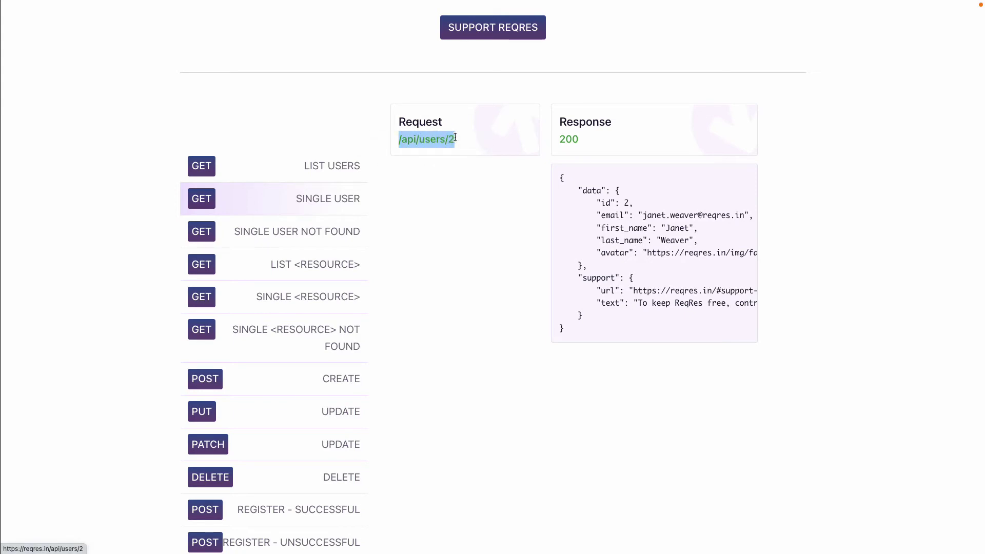
left_click(460, 255)
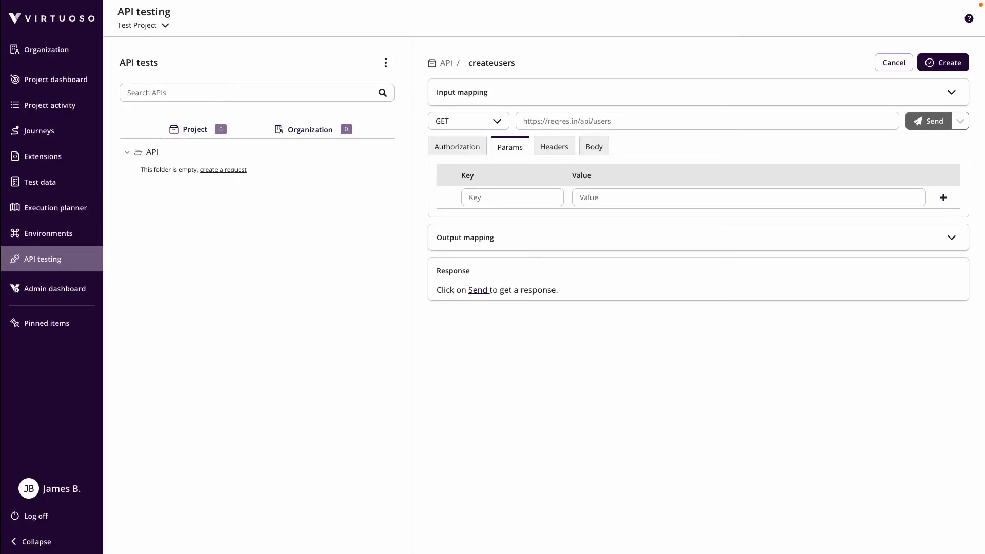
left_click(574, 121)
key("ctrl+v")
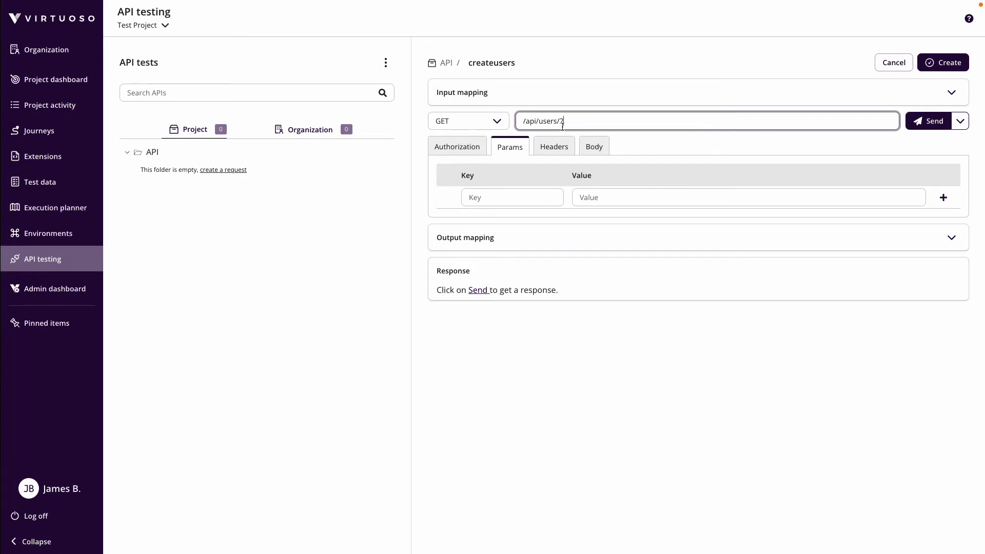
left_click(498, 121)
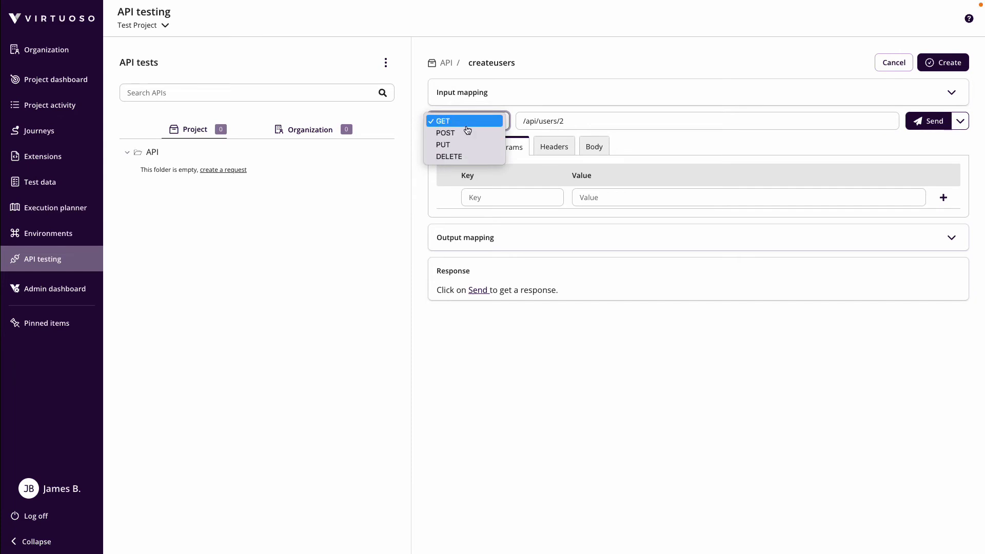
left_click(522, 314)
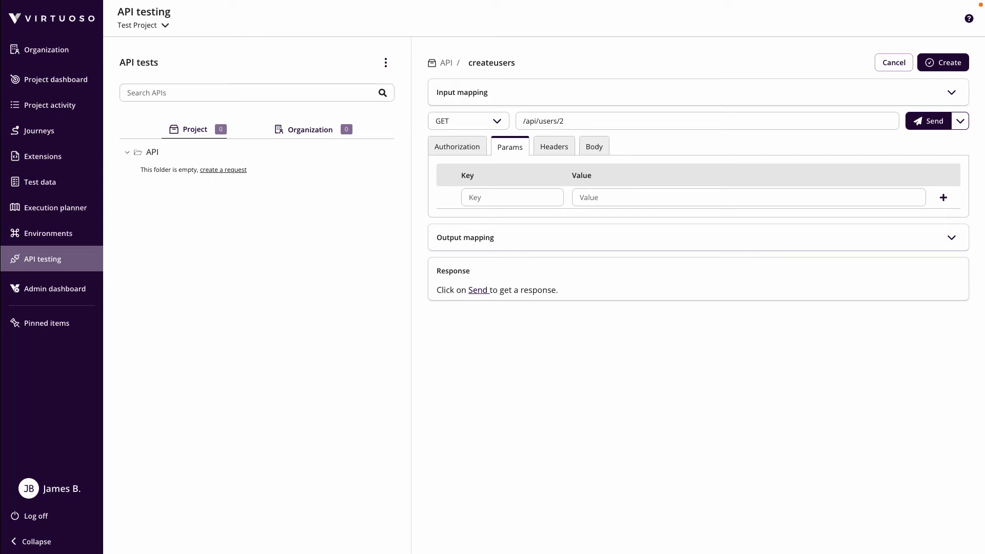
left_click(524, 123)
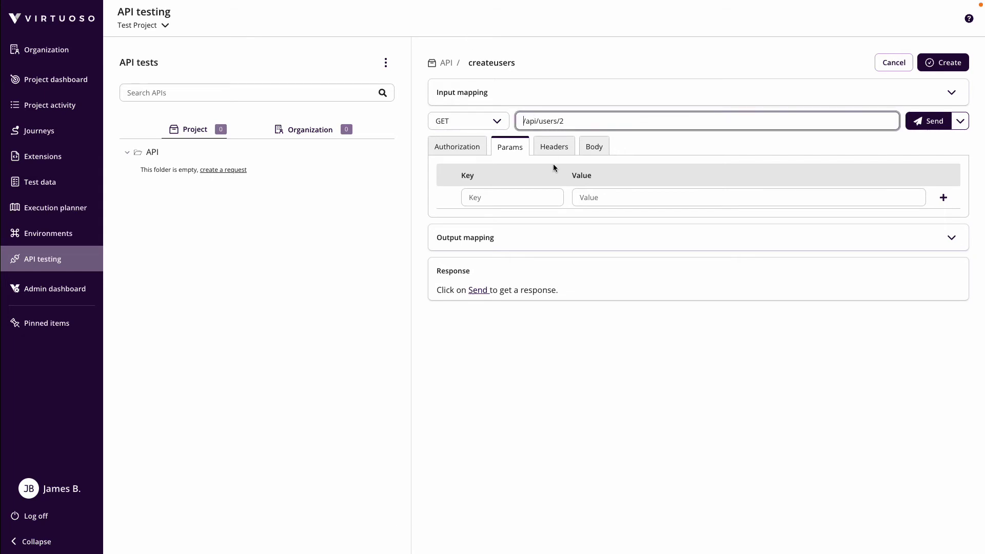
type("https://reqres.in")
left_click_drag(523, 121, 577, 121)
left_click(621, 390)
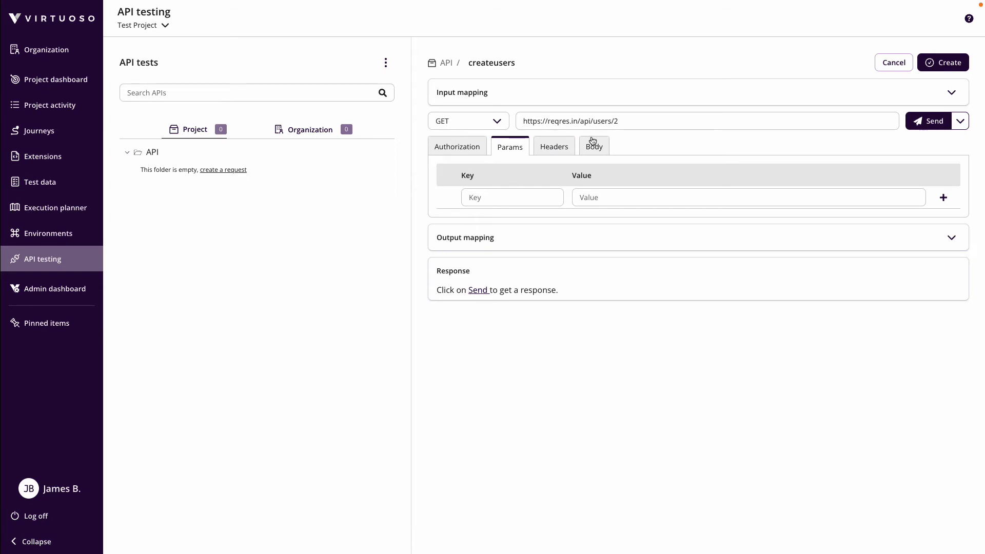
Add an output mapping with the key response and the value $response.
left_click(476, 241)
left_click(497, 284)
type("response")
key("Tab")
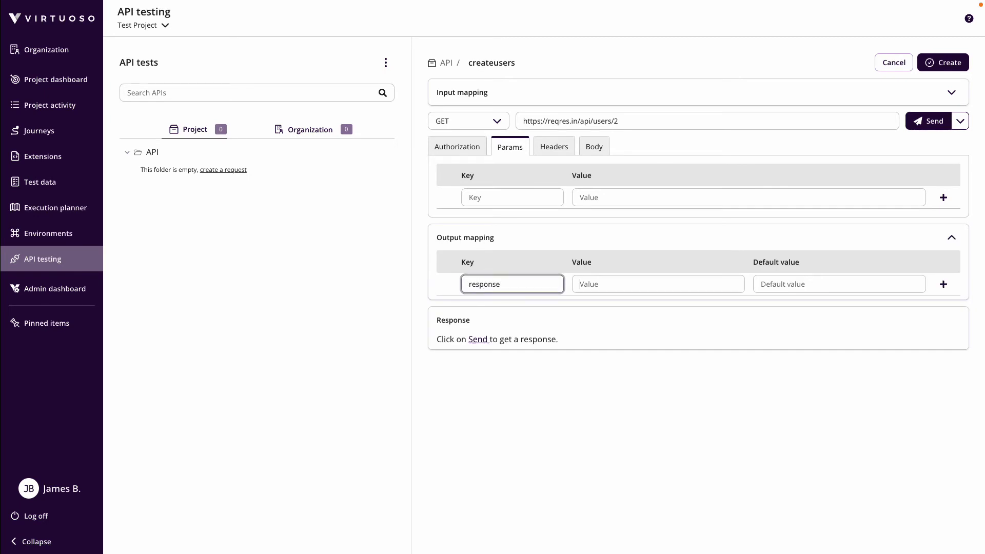
type("$response")
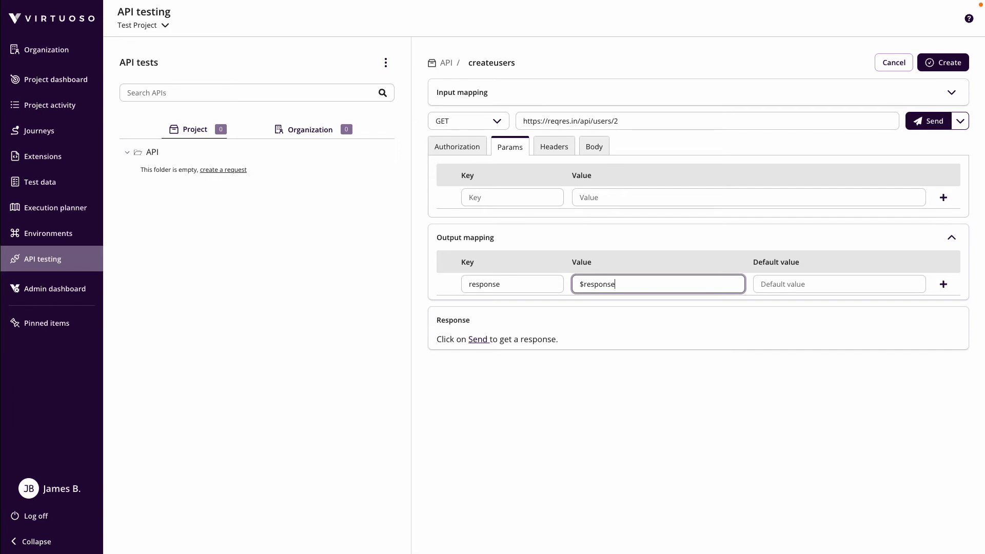
left_click(545, 368)
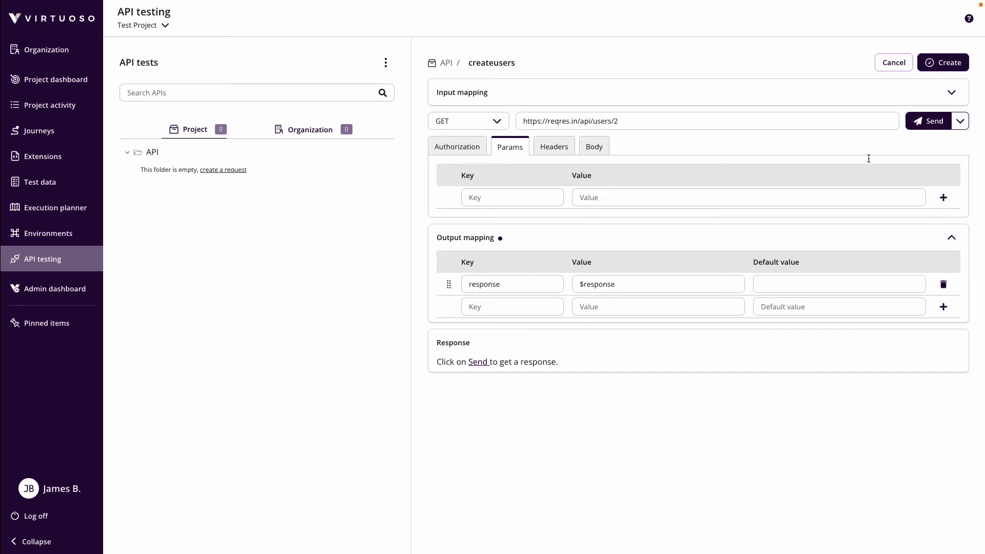
Send the GET request and review the JSON response it returns.
left_click(924, 116)
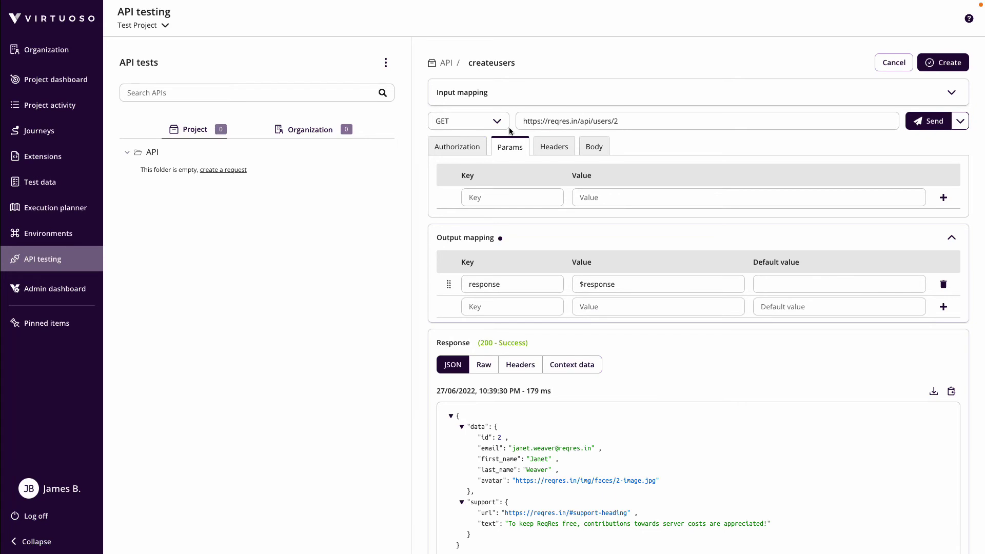
triple_click(523, 121)
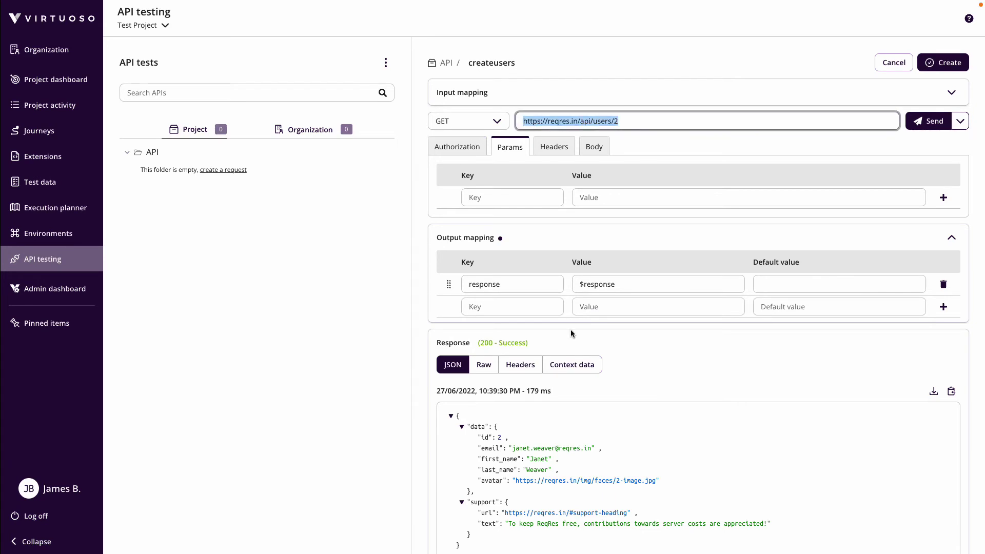
scroll(661, 374, "down", 1)
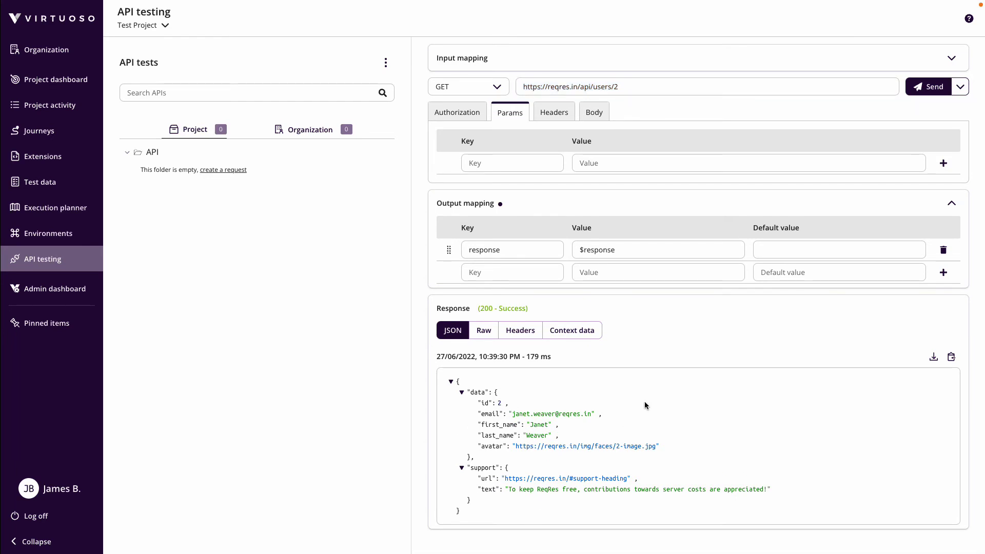
scroll(645, 401, "up", 1)
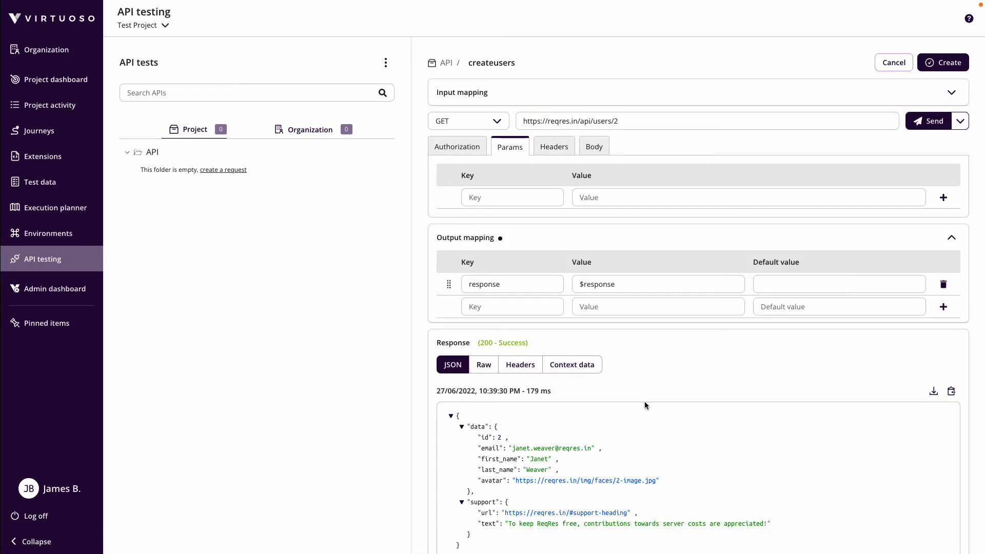
left_click(579, 122)
left_click_drag(581, 122, 473, 121)
key("ctrl+c")
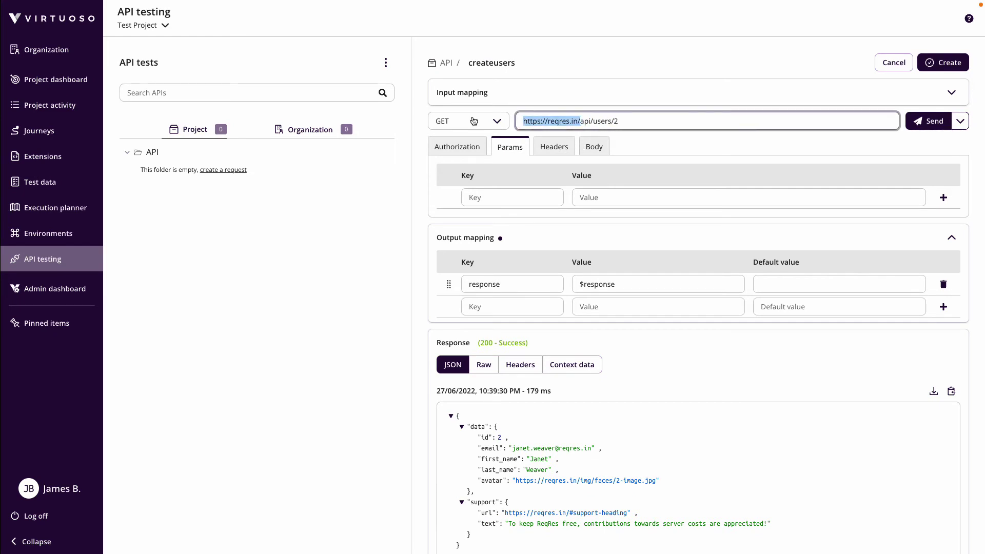
key("BackSpace")
type("{{{url}}}")
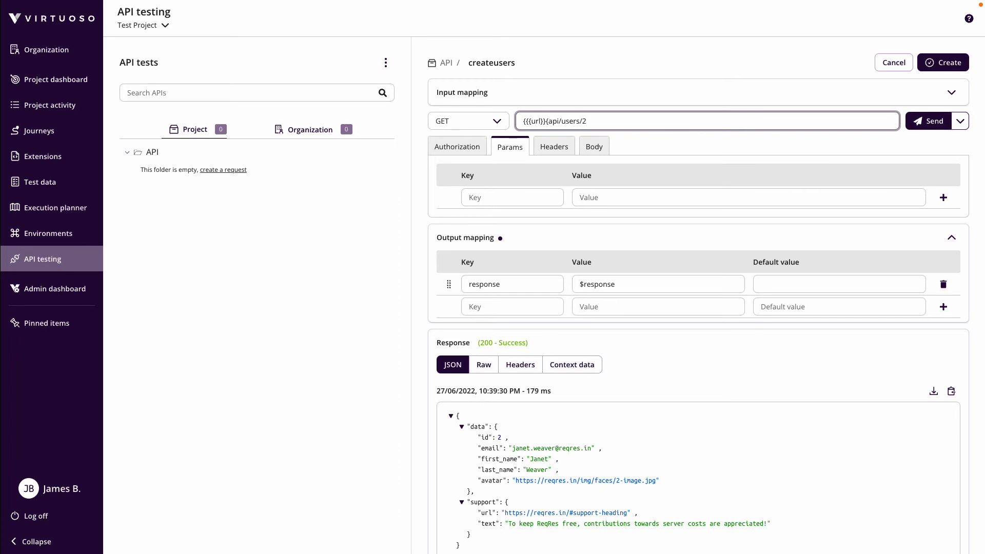
left_click(645, 143)
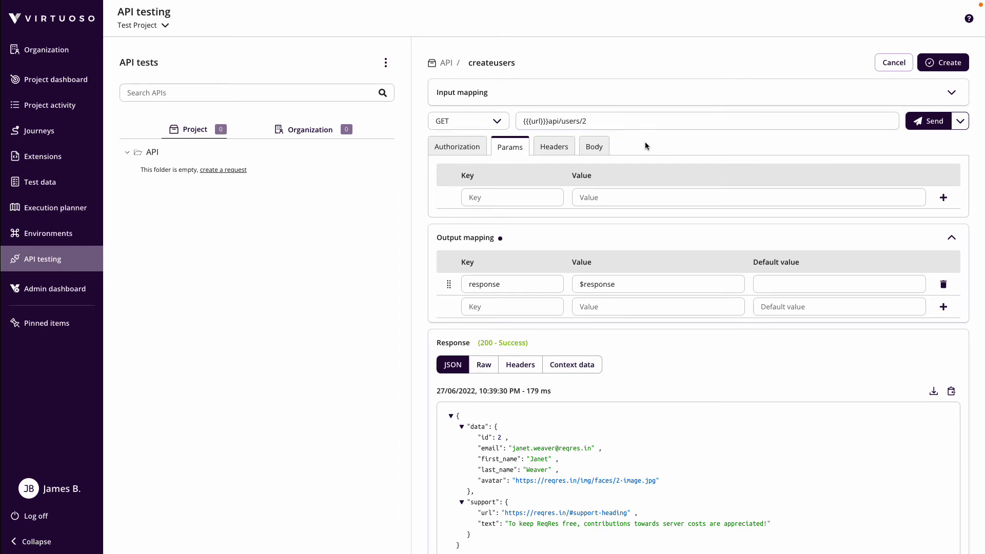
left_click(598, 99)
left_click(515, 146)
type("url")
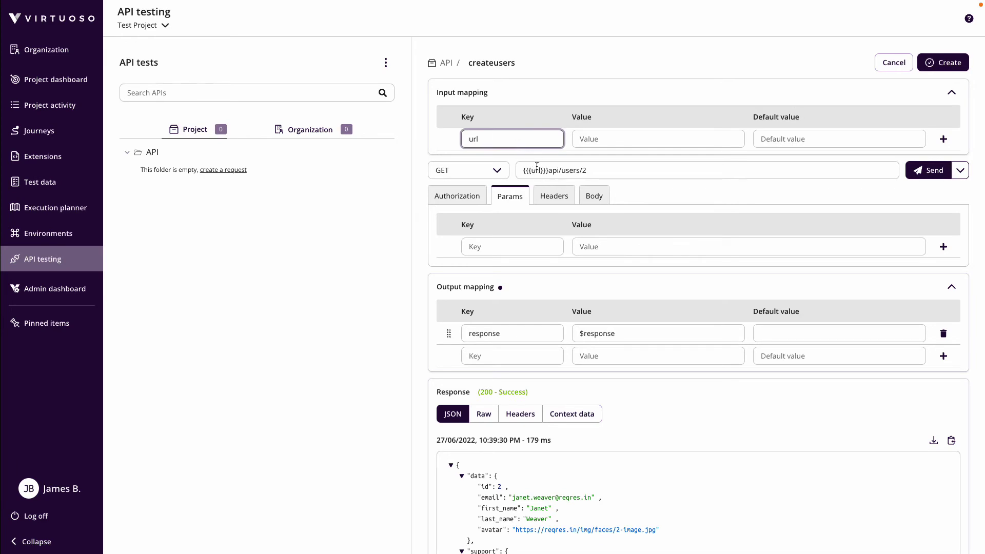
left_click(603, 141)
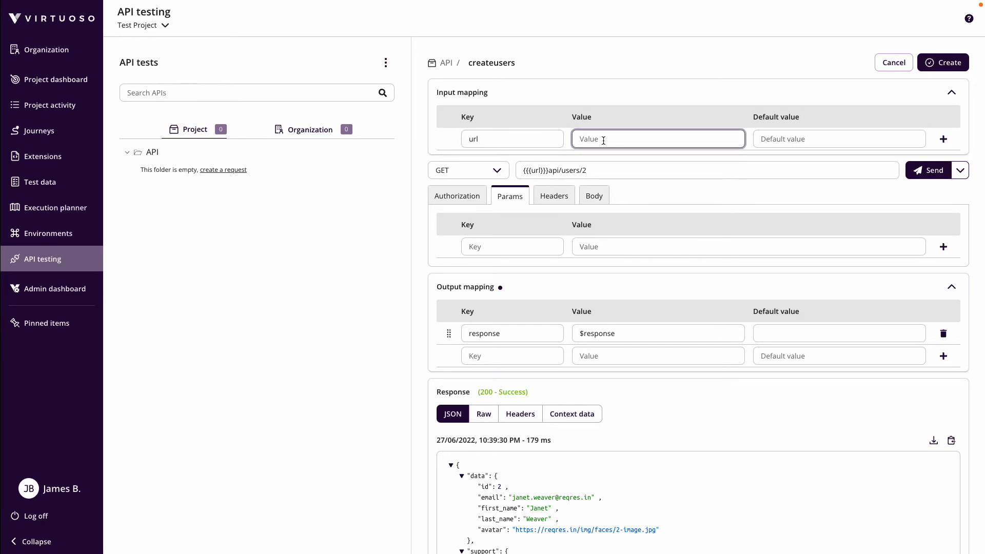
key("ctrl+v")
left_click(646, 164)
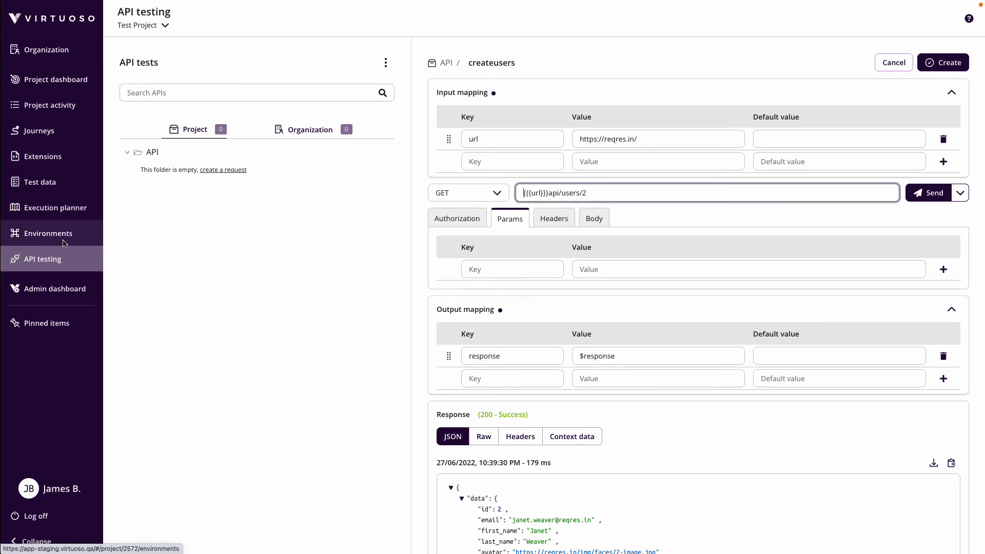
left_click_drag(644, 137, 561, 140)
key("ctrl+c")
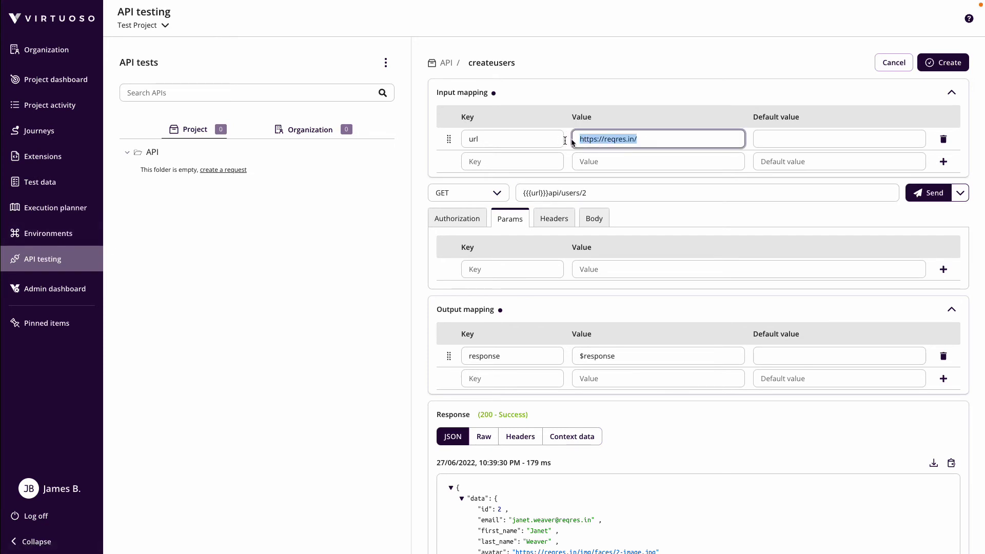
type("$url")
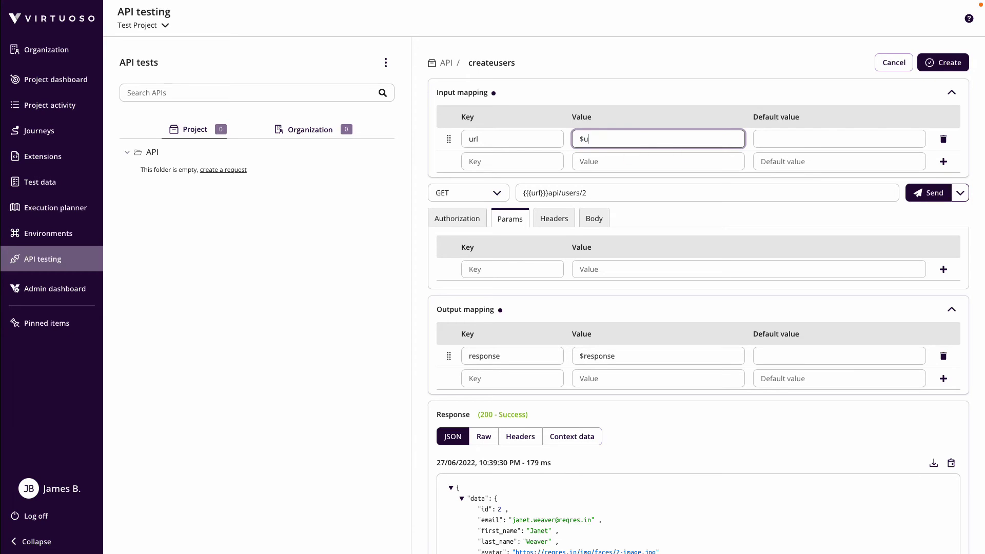
key("Tab")
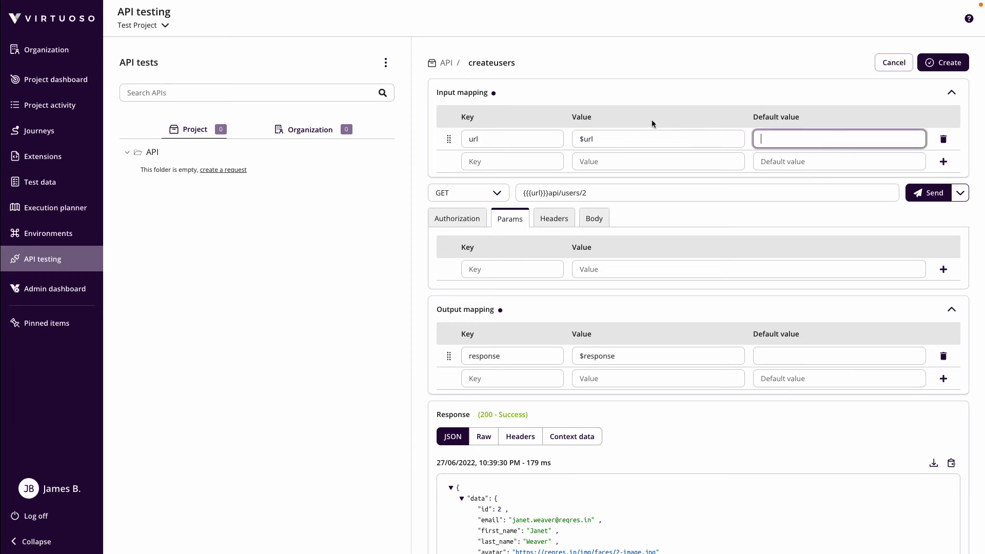
left_click(619, 101)
left_click(607, 100)
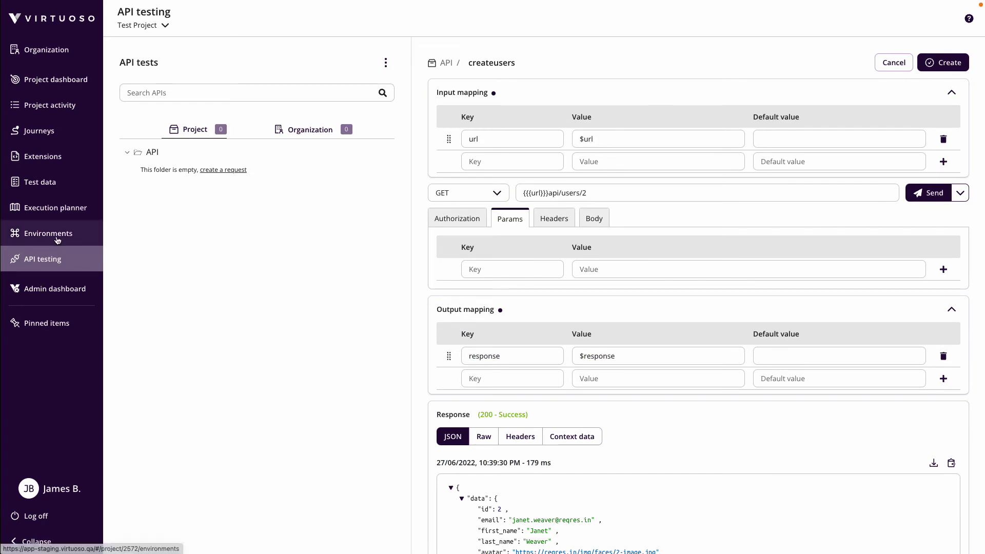
key("ctrl+v")
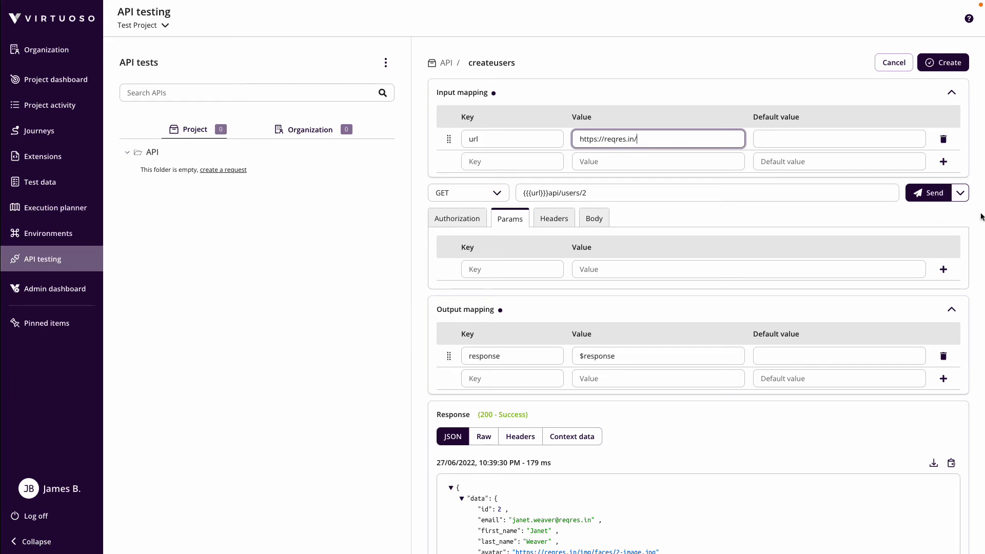
Send the GET request with the mapped url variable, check its JSON response and create the createusers API test.
left_click(926, 196)
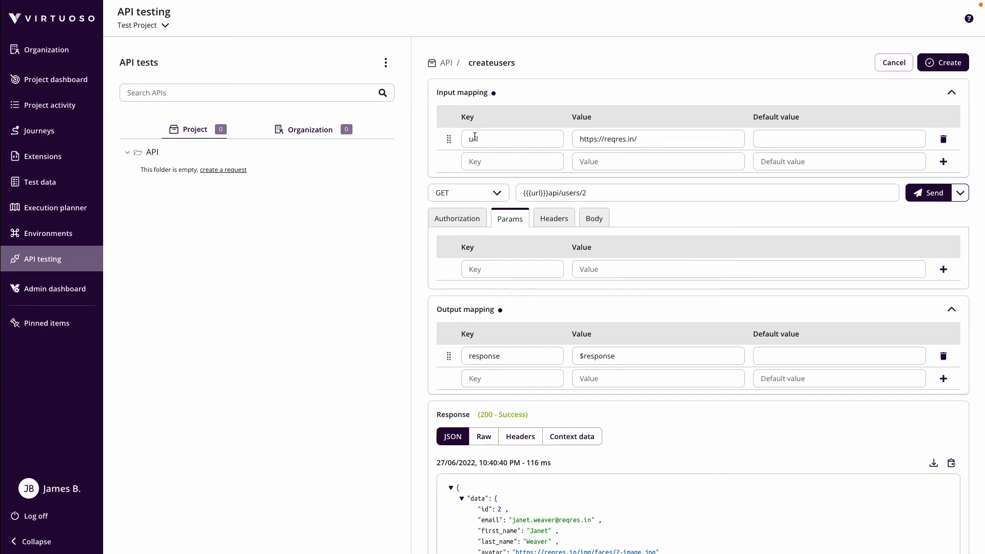
left_click_drag(524, 193, 545, 192)
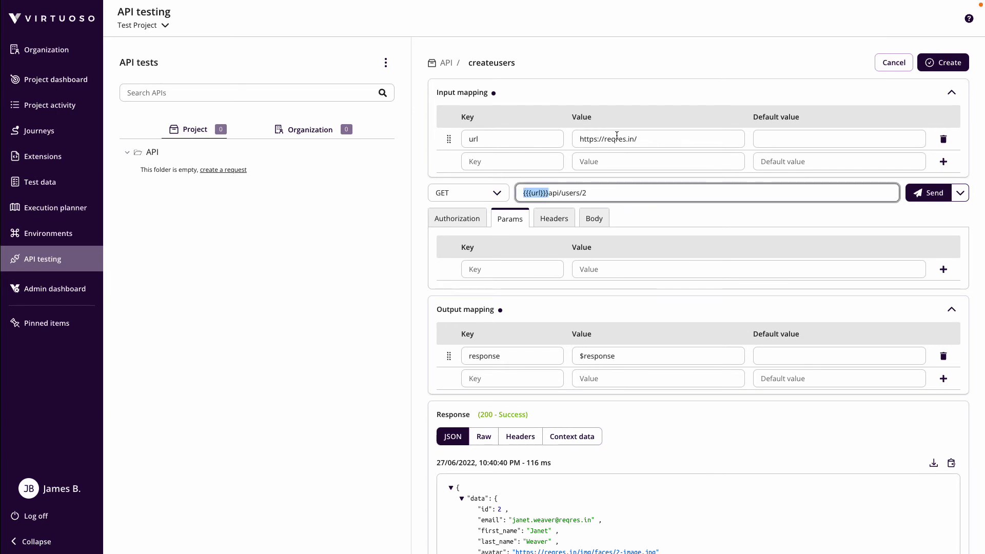
scroll(646, 433, "down", 2)
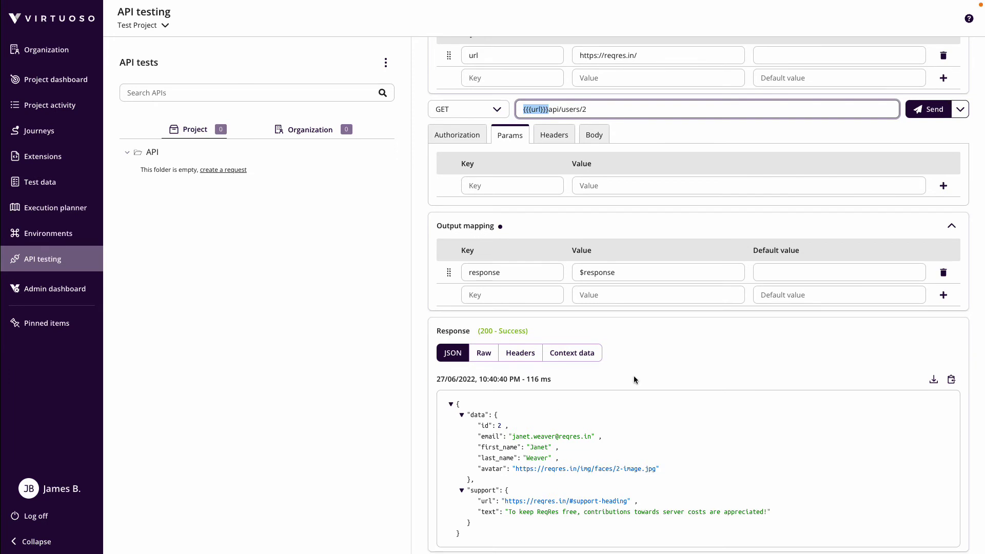
scroll(633, 376, "up", 2)
left_click(652, 424)
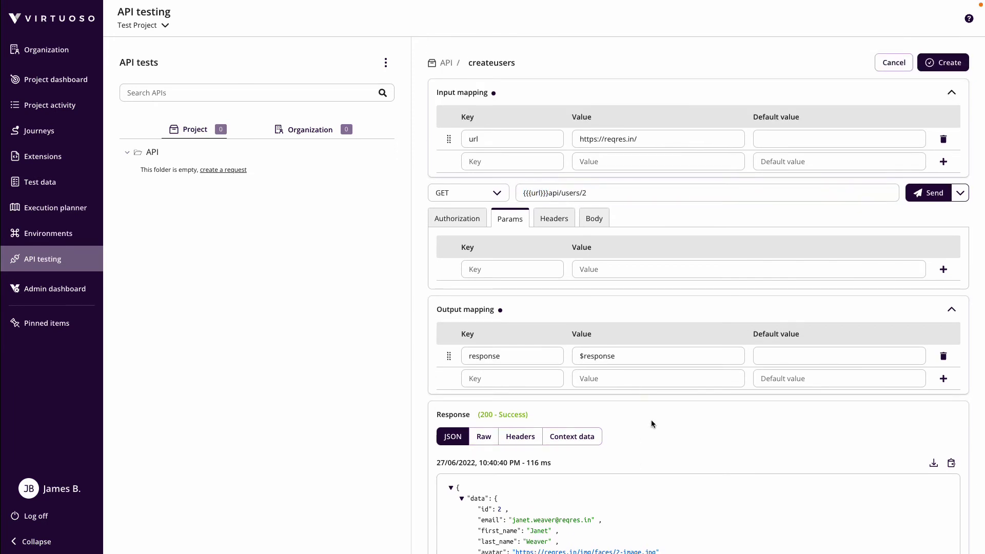
left_click(944, 63)
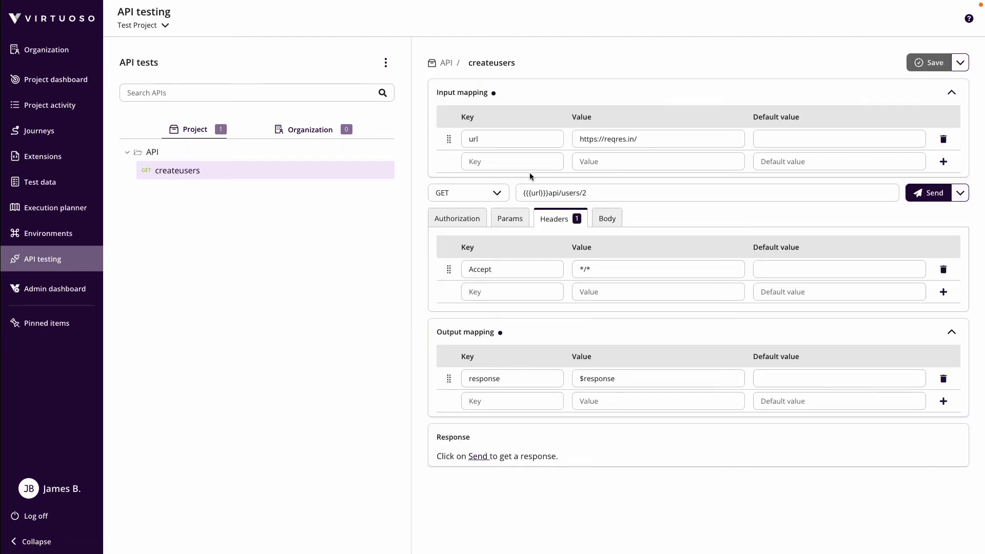
Try Bearer token and Basic auth as the authorization type, return it to No auth and view the request body editor.
left_click(461, 226)
left_click(527, 251)
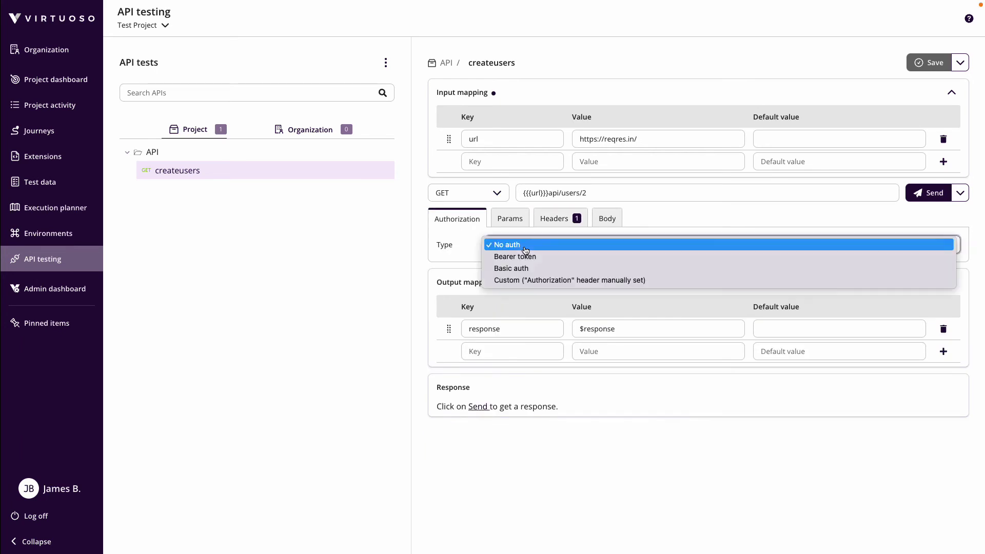
left_click(549, 259)
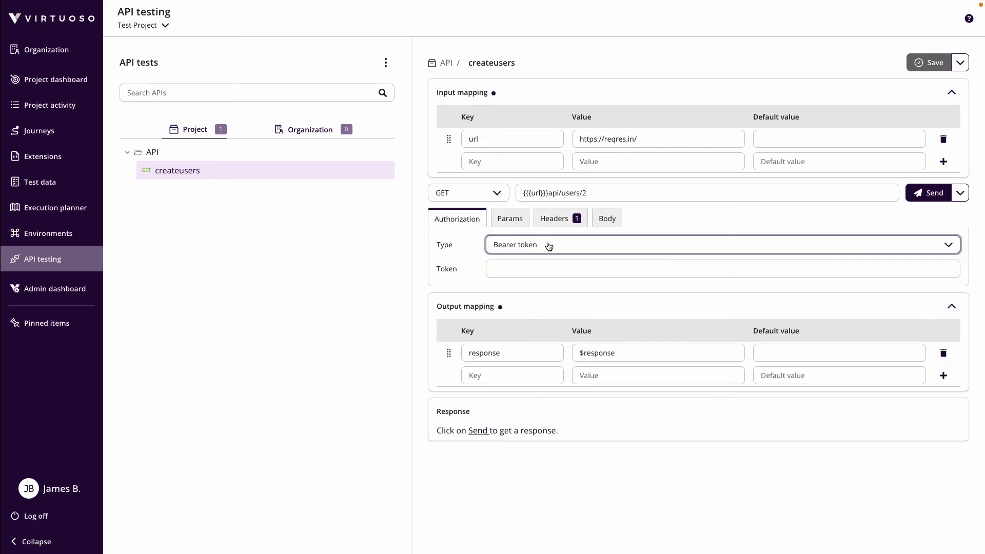
left_click(548, 245)
left_click(557, 263)
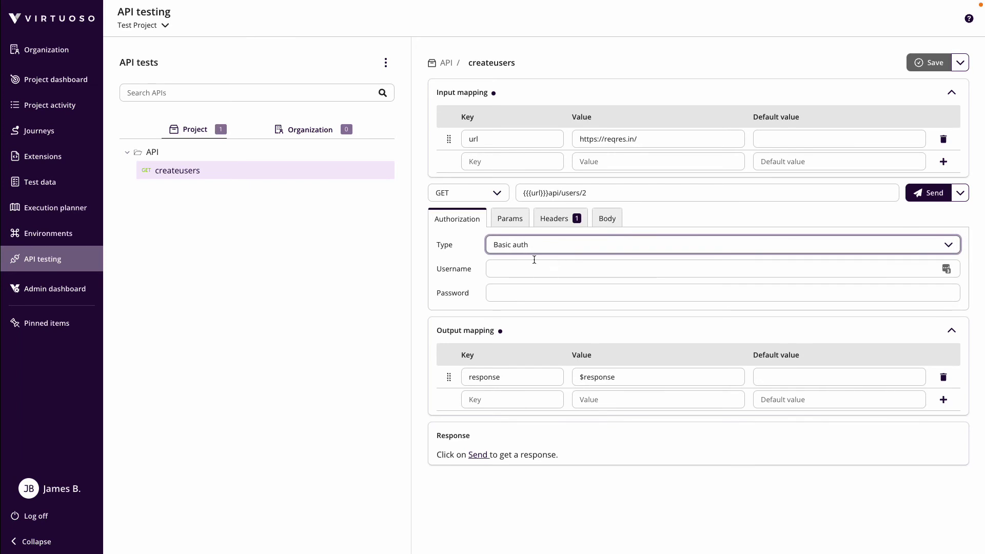
left_click(519, 244)
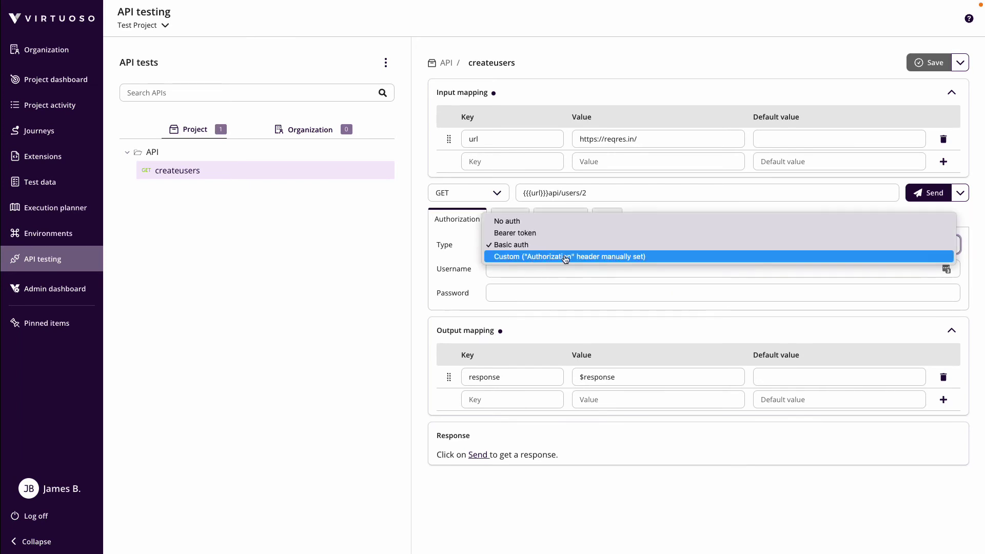
left_click(520, 224)
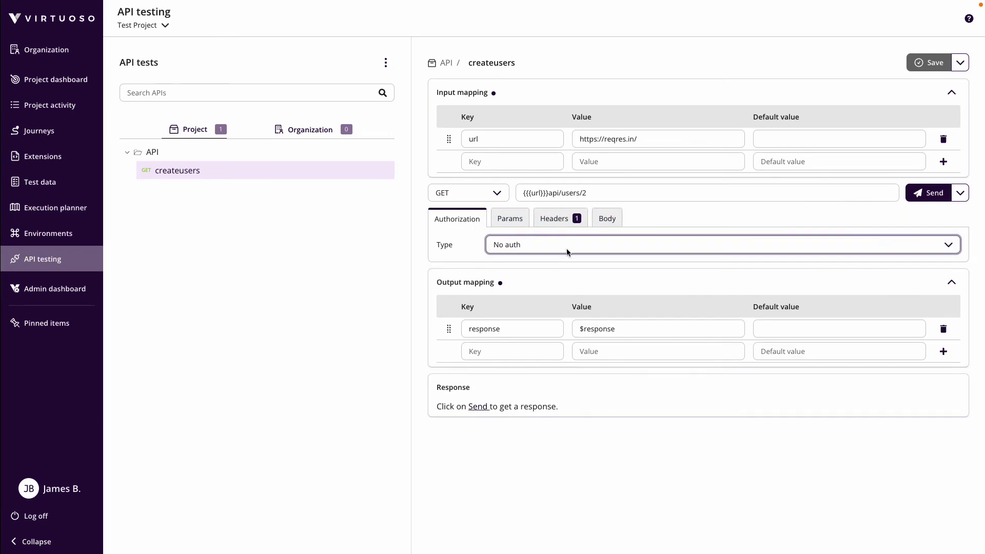
left_click(607, 219)
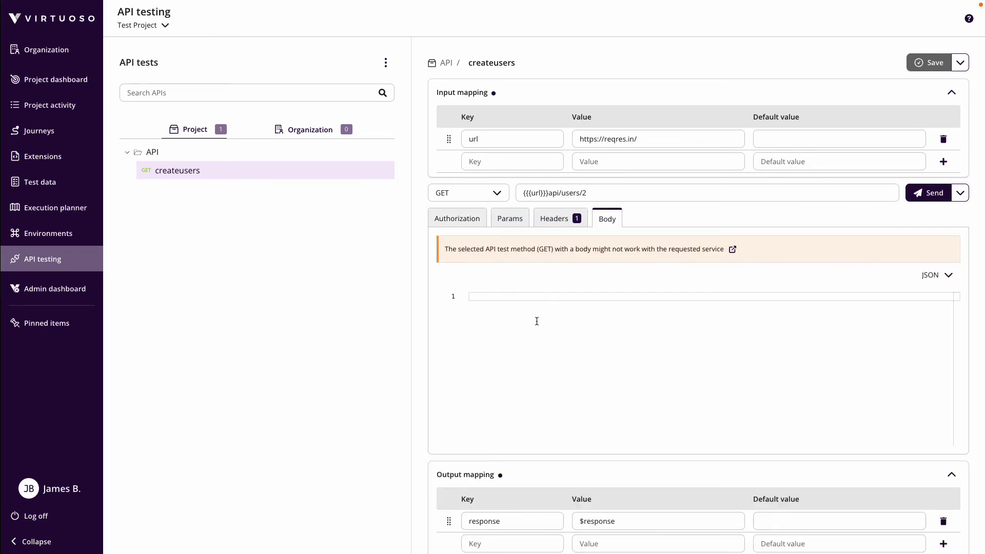
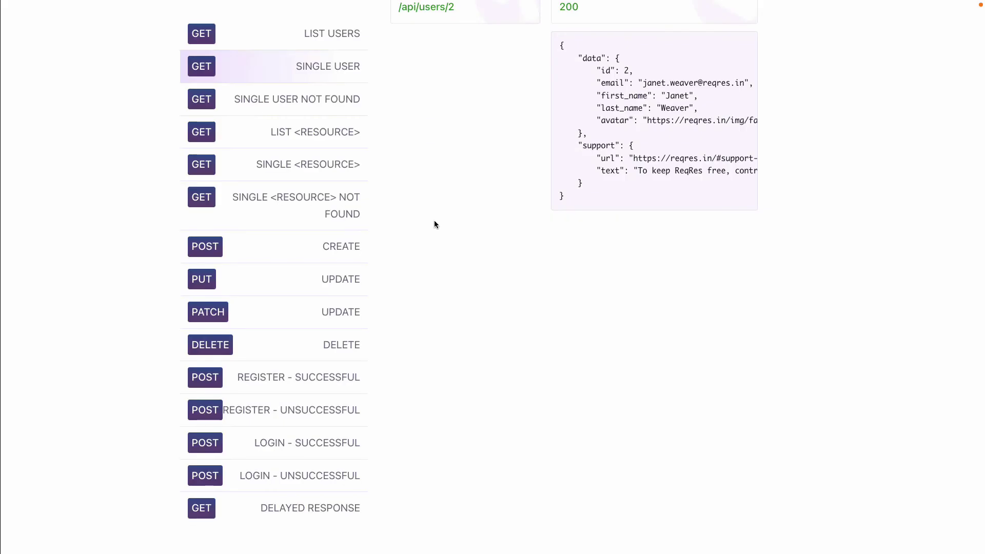
On the ReqRes site, show the POST Create example and copy its JSON request body.
scroll(323, 231, "up", 2)
left_click(276, 326)
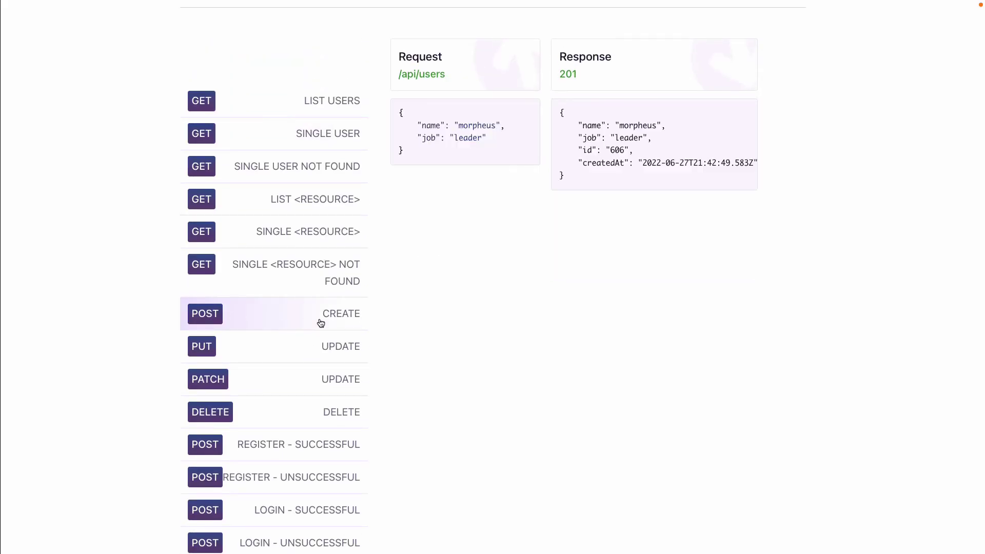
scroll(339, 316, "up", 1)
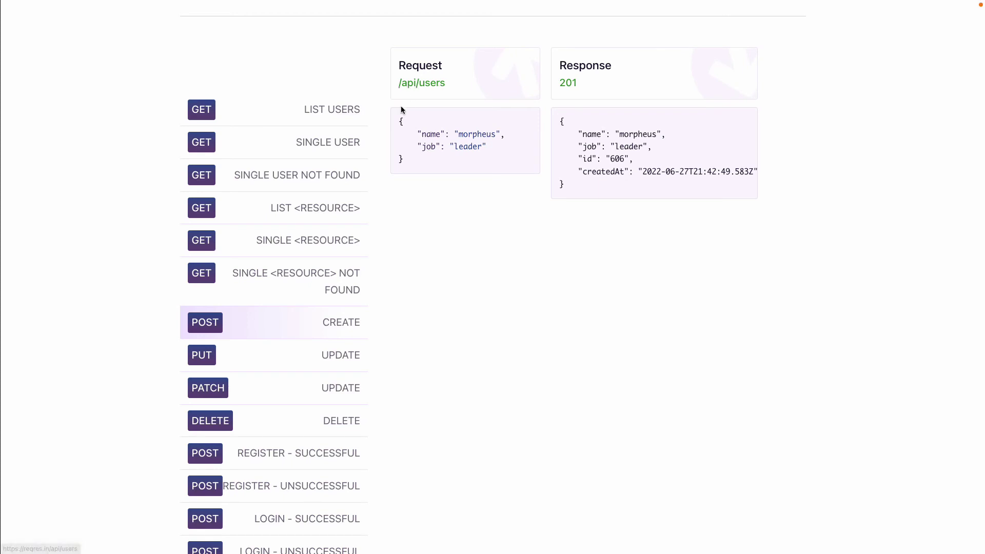
left_click_drag(400, 120, 414, 163)
key("ctrl+c")
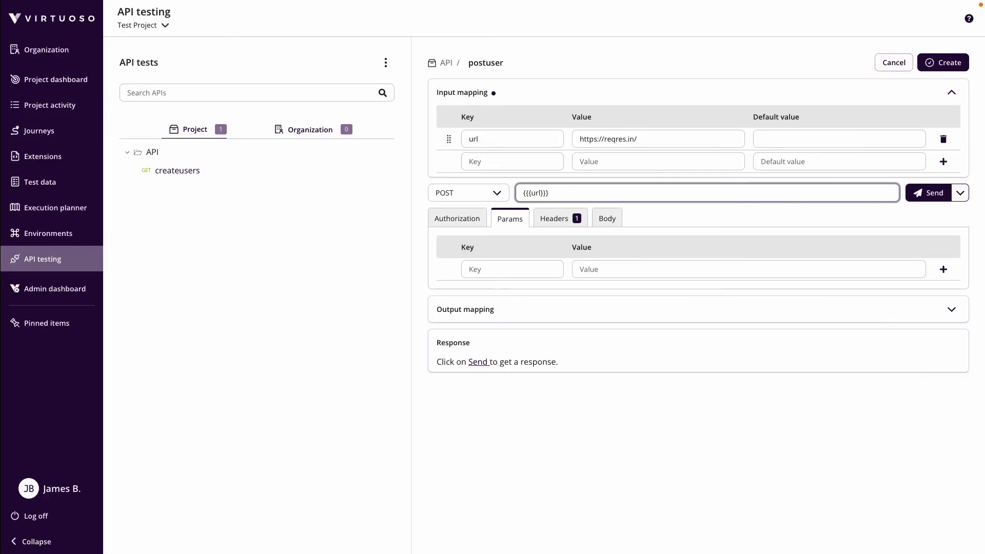
Complete the postuser request address as {{{url}}}api/users and paste the copied JSON into the request body.
type("users")
left_click(634, 450)
left_click(610, 220)
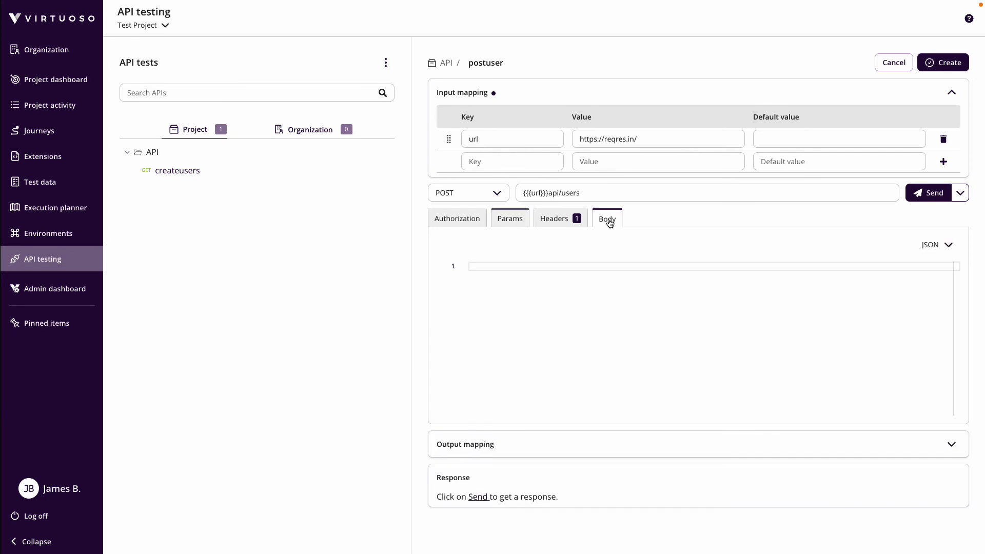
key("ctrl+v")
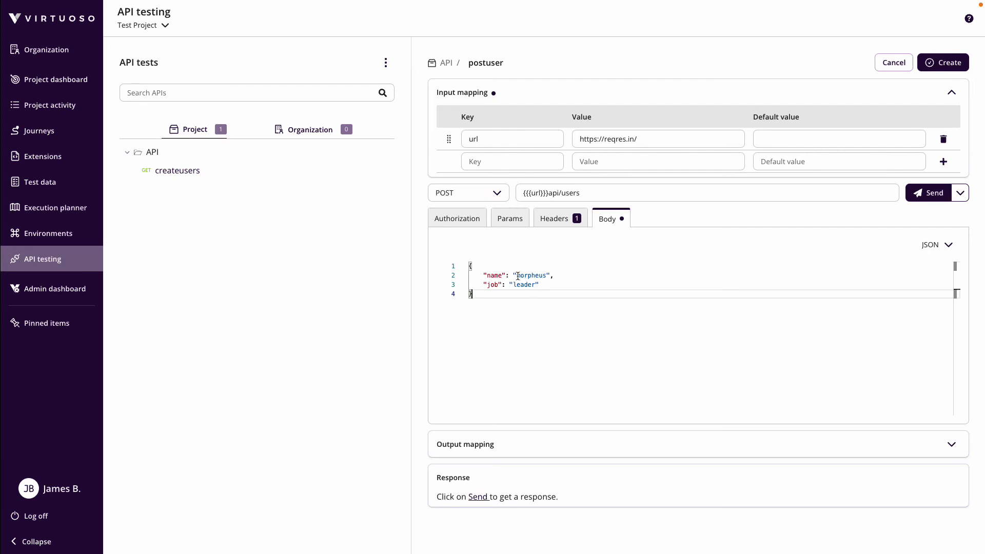
Replace the name value in the JSON body with the variable {{{name}}}.
double_click(530, 276)
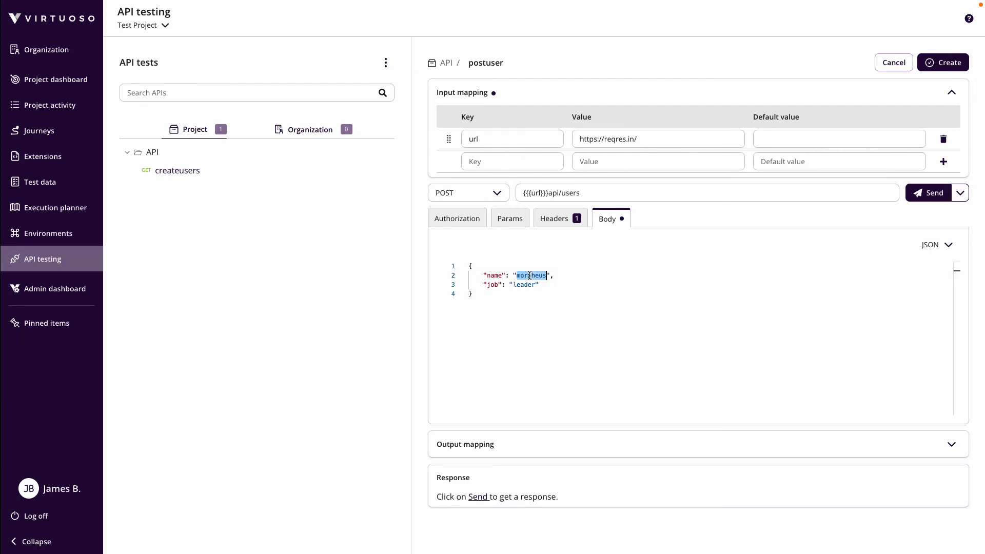
type("{{{name")
left_click(547, 320)
Add an input mapping with the key name and the value Morpheus.
left_click(505, 163)
type("name")
key("Tab")
type("Morph")
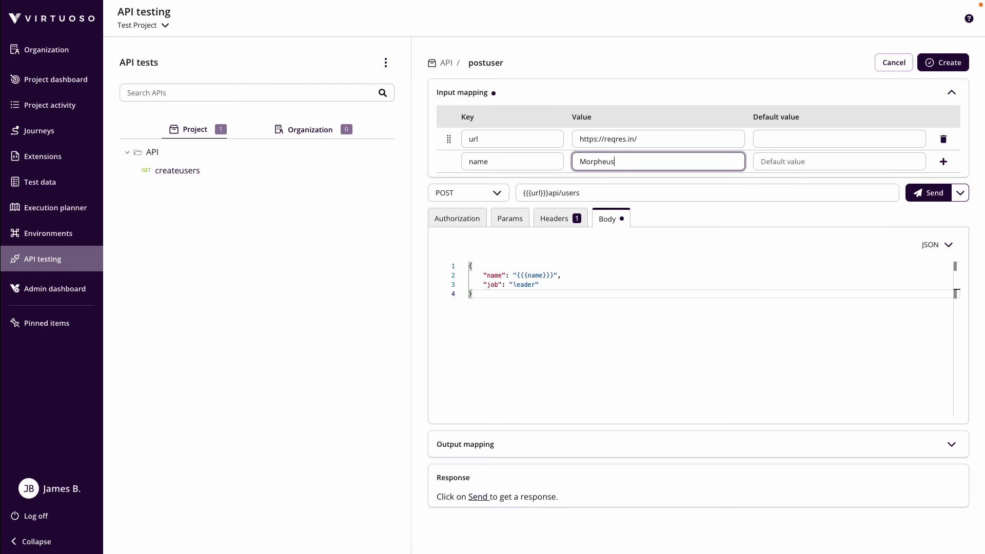
left_click(580, 375)
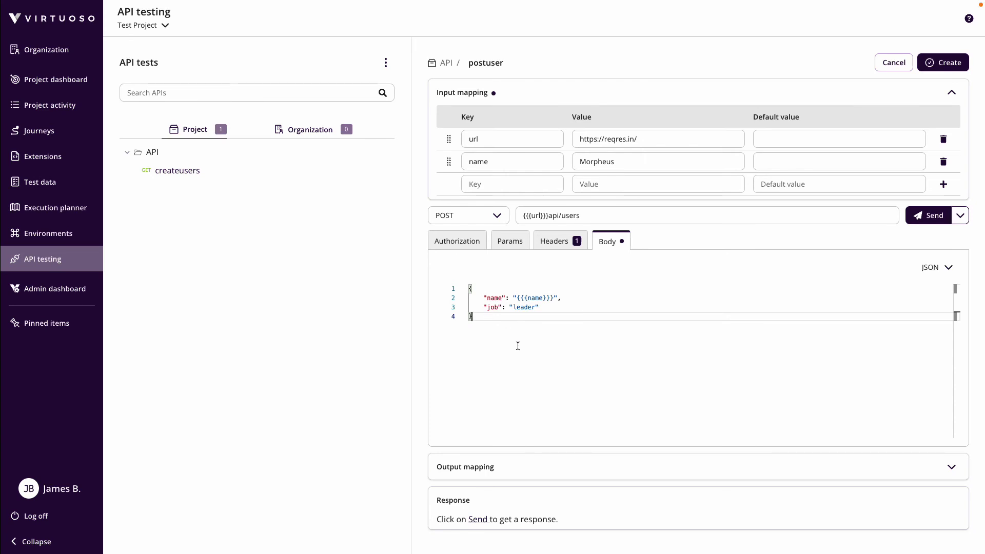
Add an output mapping with the key response and the value $response.
left_click(493, 468)
left_click(493, 511)
type("response")
left_click(658, 513)
type("$response")
key("Return")
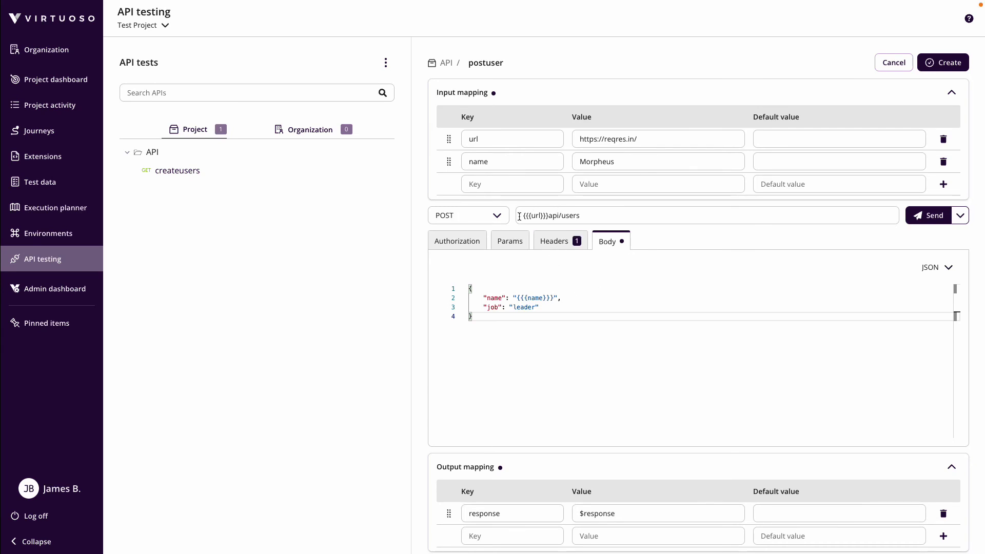
Review the postuser request's address, headers, authorization type and JSON body.
left_click_drag(580, 215, 543, 215)
left_click(558, 300)
left_click(570, 240)
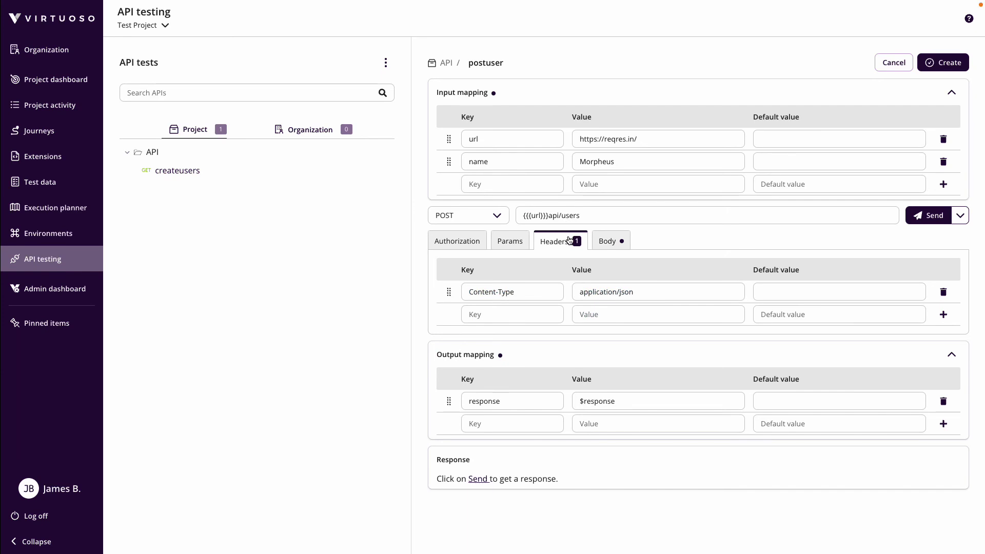
left_click(614, 247)
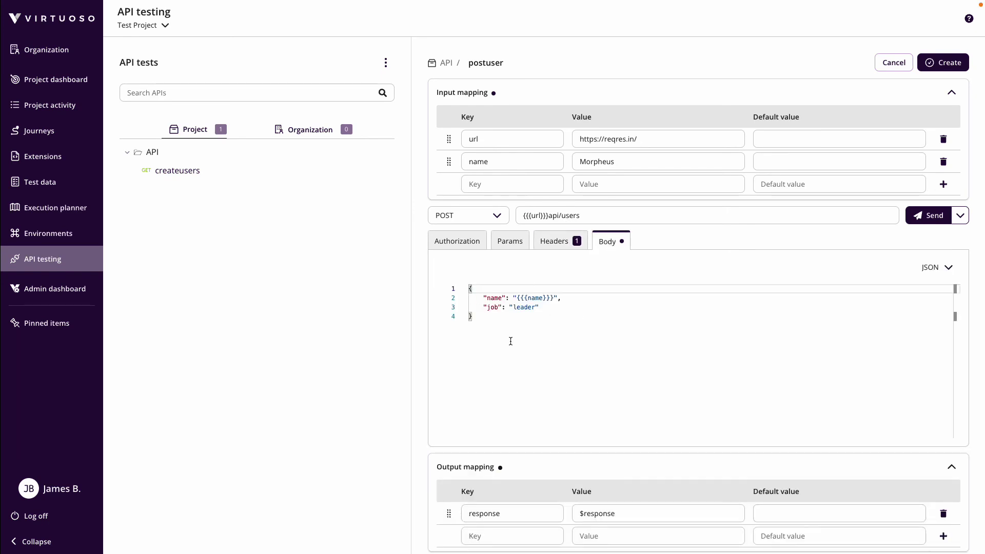
left_click(455, 252)
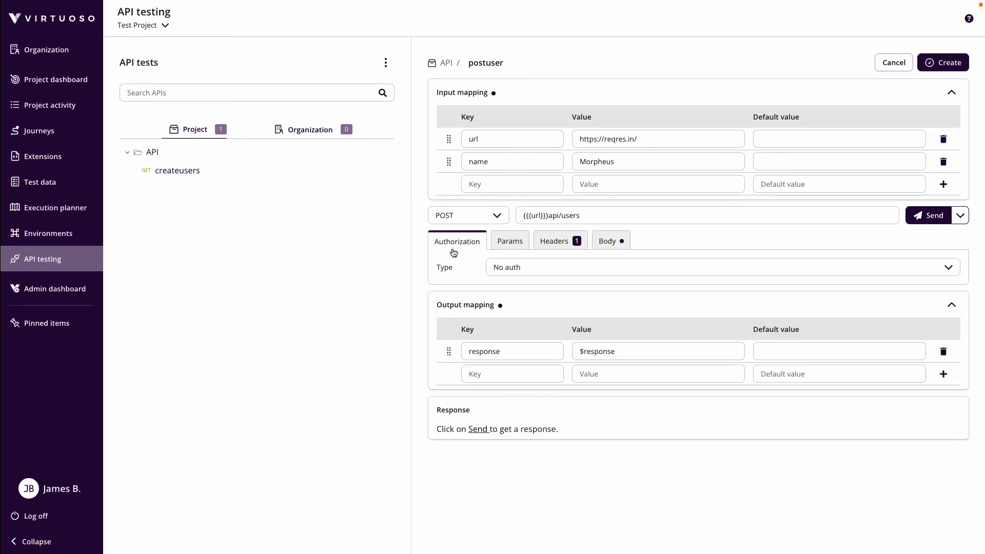
left_click(606, 241)
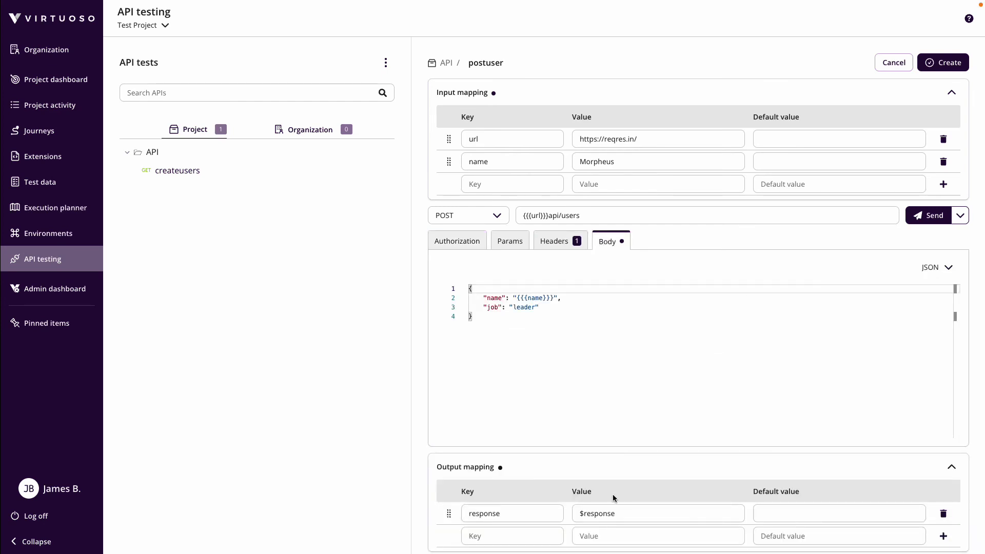
Send the POST request and examine the id and createdAt fields in its JSON response.
scroll(596, 506, "down", 2)
left_click(932, 143)
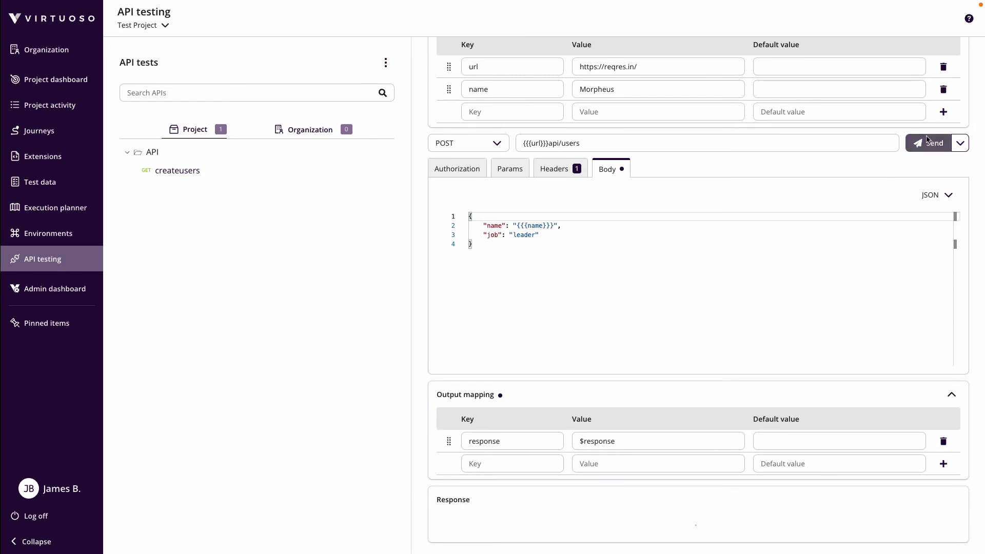
scroll(806, 394, "down", 3)
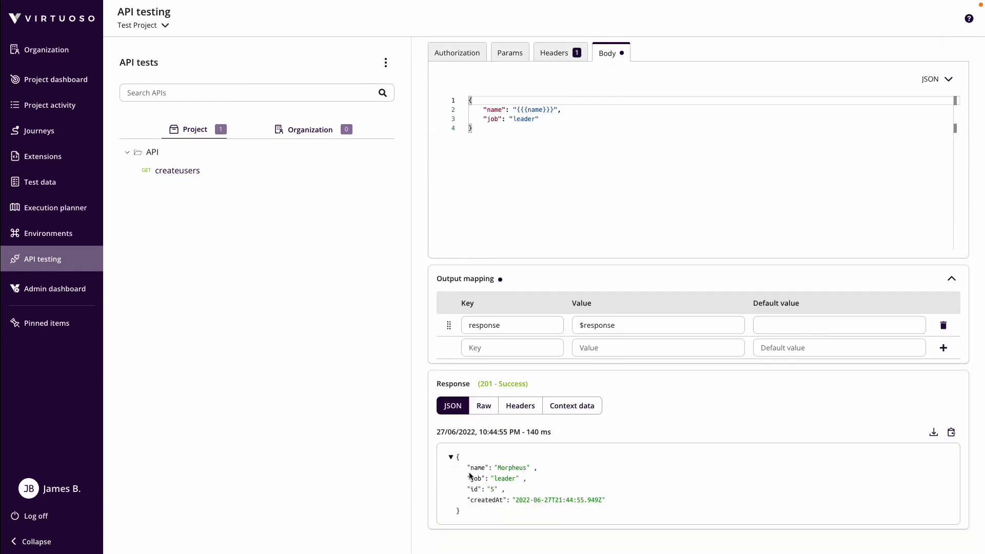
left_click_drag(508, 491, 450, 492)
left_click_drag(610, 502, 465, 500)
left_click(623, 501)
scroll(623, 501, "up", 5)
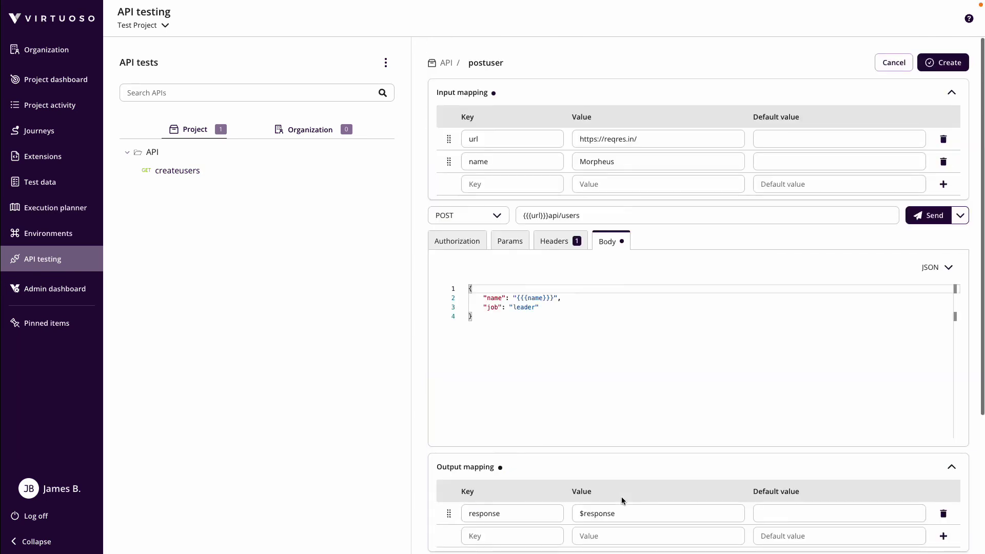
Create the postuser API test, send its saved request and review the JSON response.
left_click(947, 64)
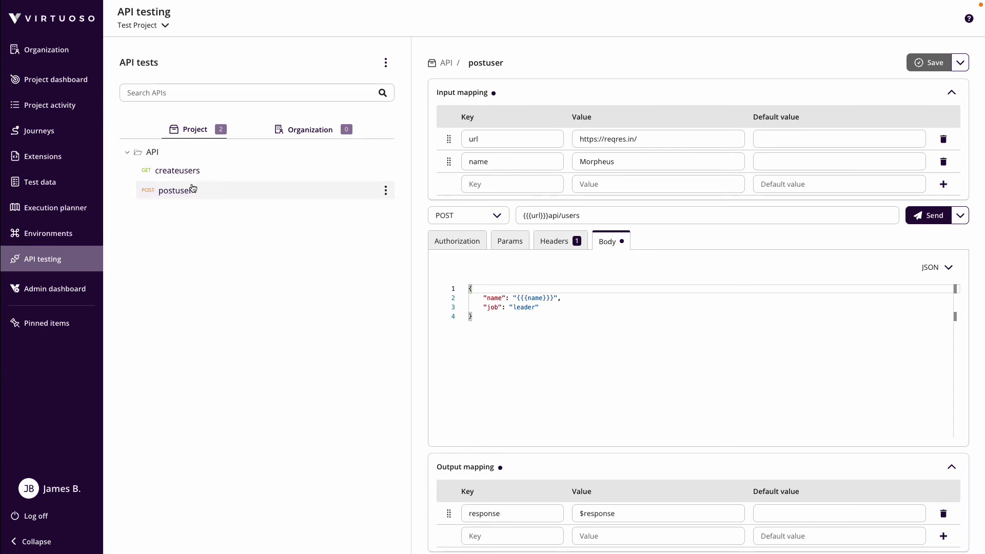
scroll(650, 244, "down", 2)
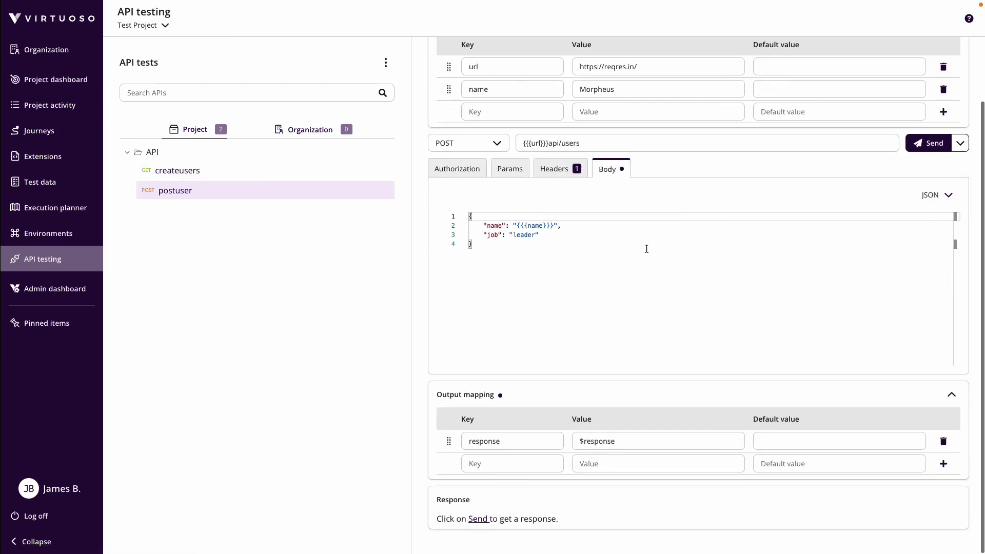
left_click(928, 143)
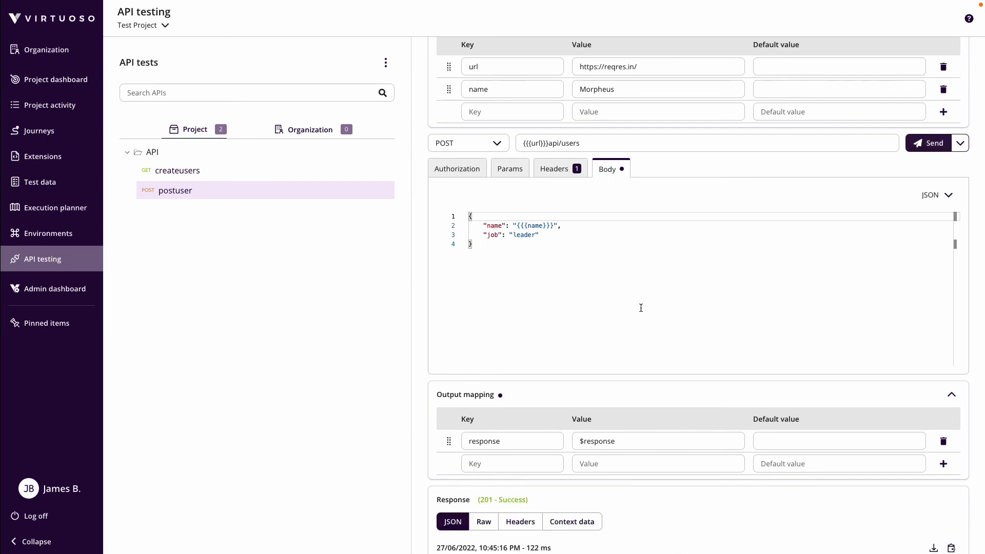
scroll(731, 407, "down", 3)
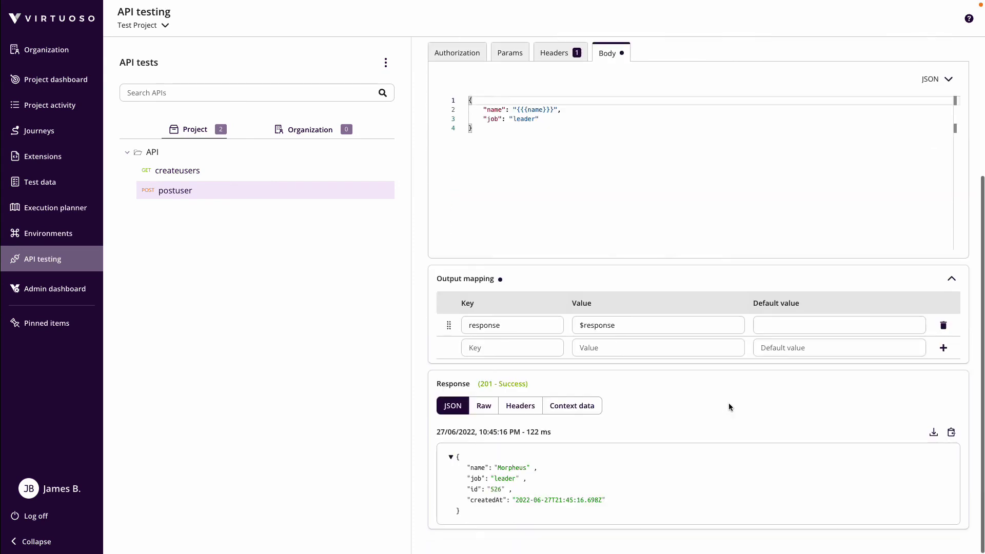
scroll(699, 319, "up", 5)
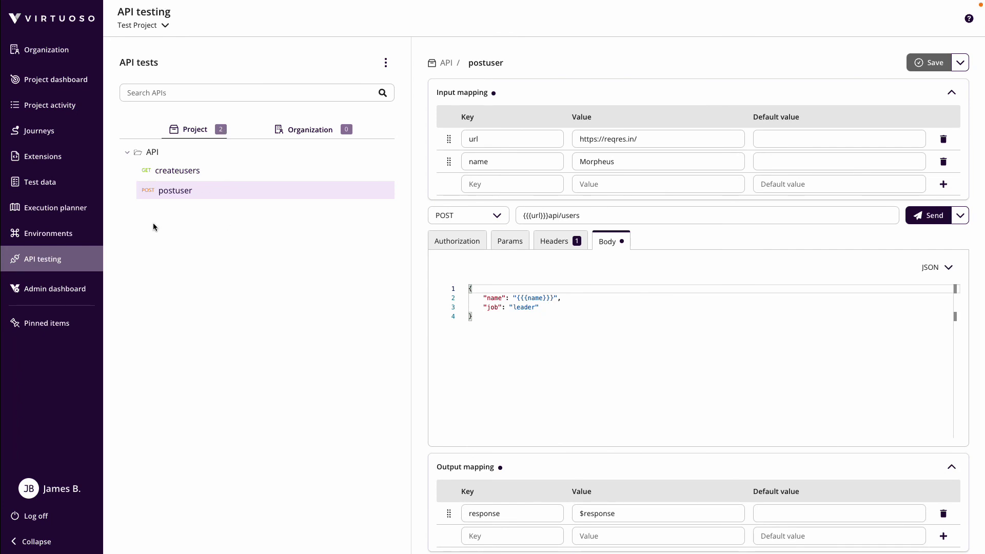
Create a new goal named API Test with the starting URL rocketshop.virtuoso.qa and add its first journey.
left_click(44, 82)
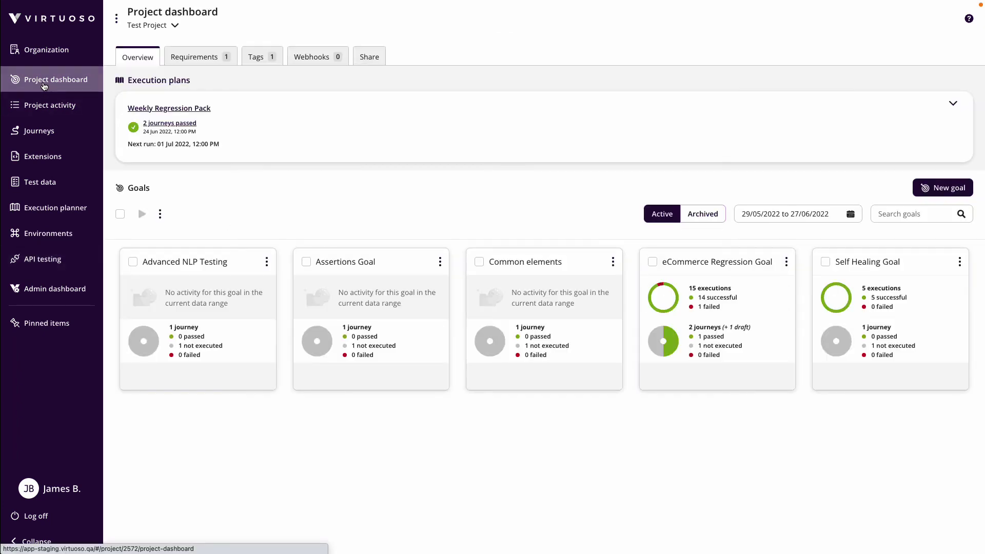
left_click(943, 188)
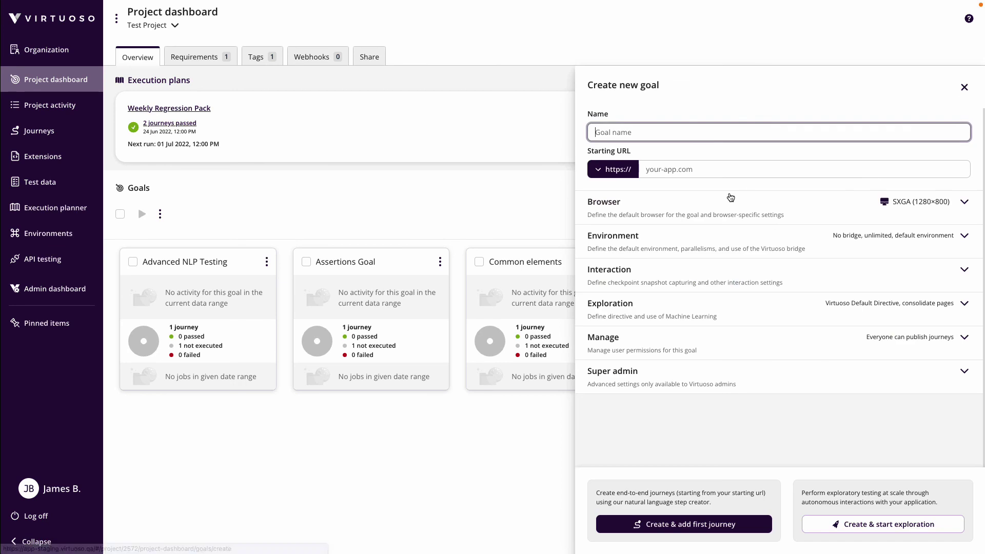
type("API Test")
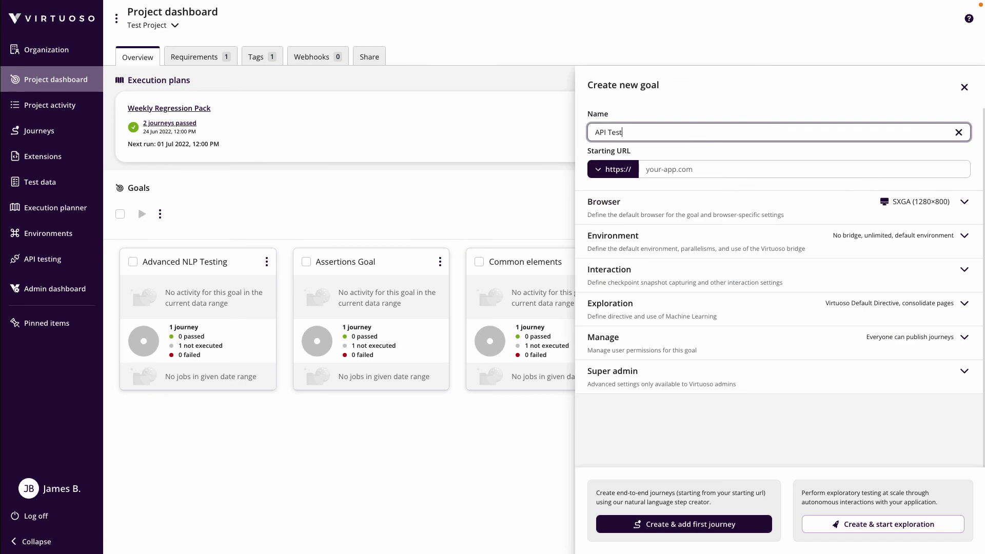
left_click(801, 169)
type("rocketshop.virtuoso.qa")
key("Return")
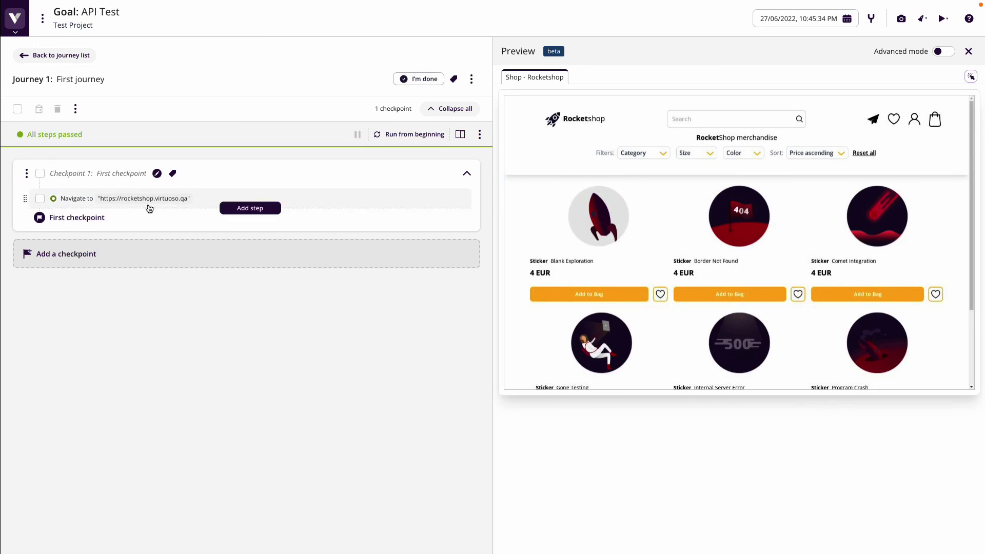
Add a checkpoint titled Add to basket after the first checkpoint, with a step that waits for "Comet Integration".
mouse_move(199, 238)
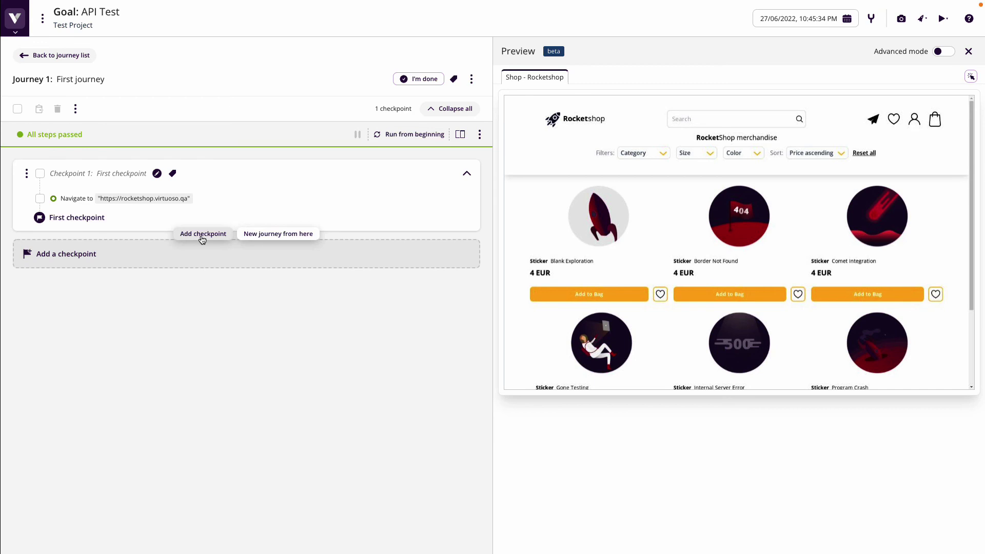
left_click(202, 235)
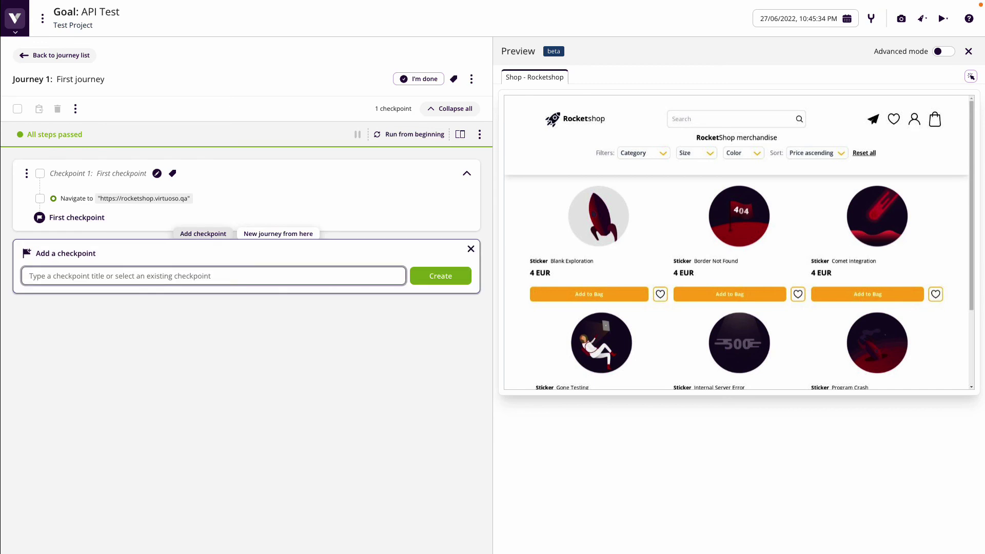
type("Add to basket")
key("Return")
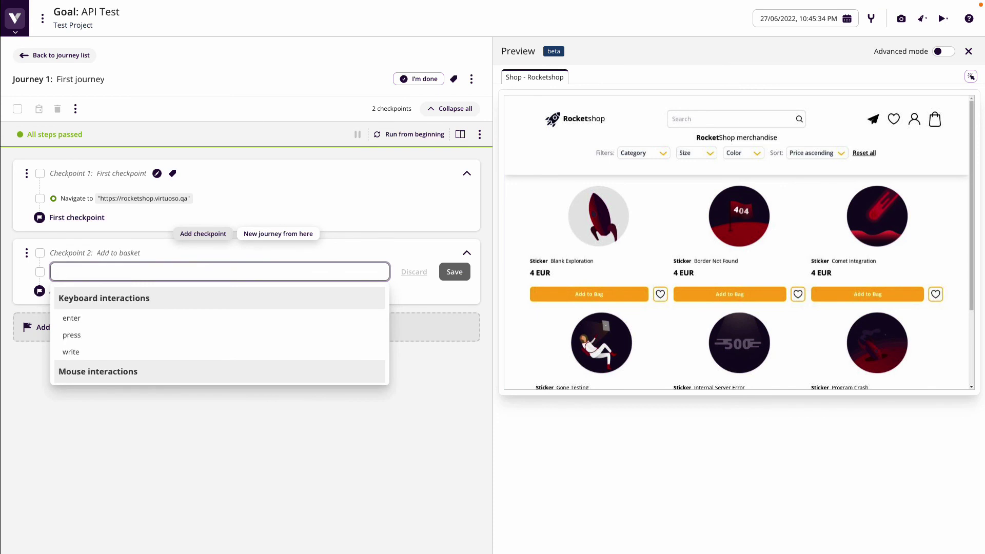
type("Wait 20 seconds for \"Comet I")
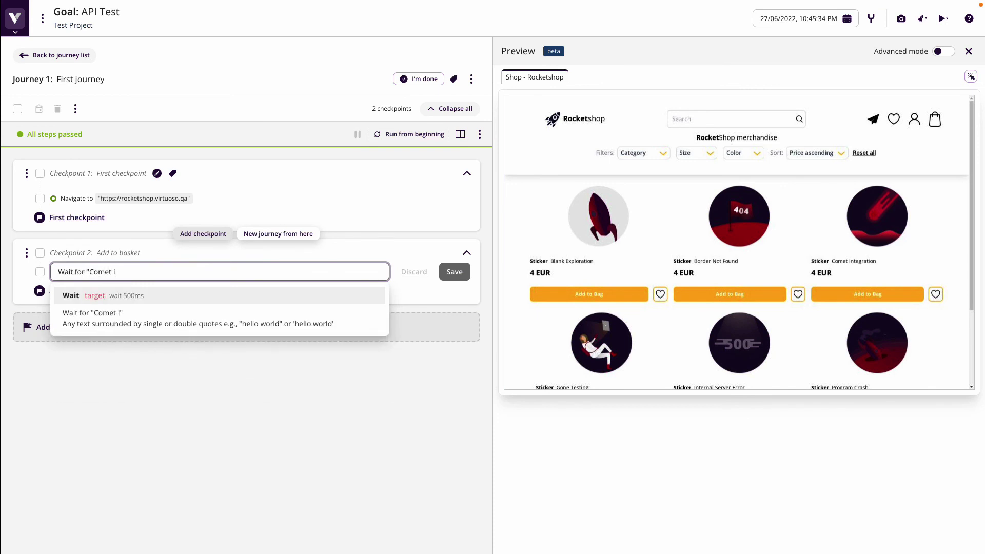
type("ntegration\"")
key("Return")
Record a Click step on the Comet Integration sticker's Add to Bag button from the page preview.
left_click(971, 76)
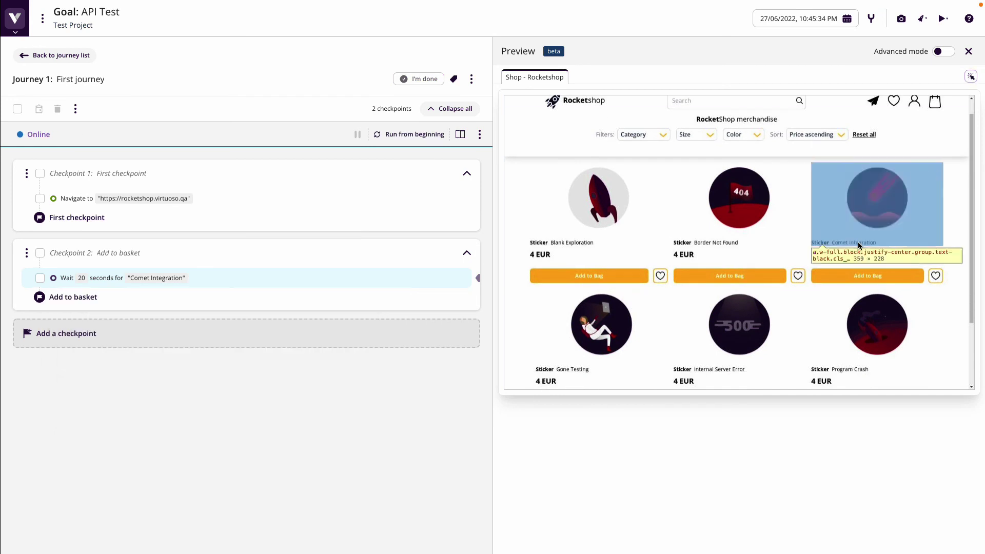
left_click(866, 277)
left_click(913, 294)
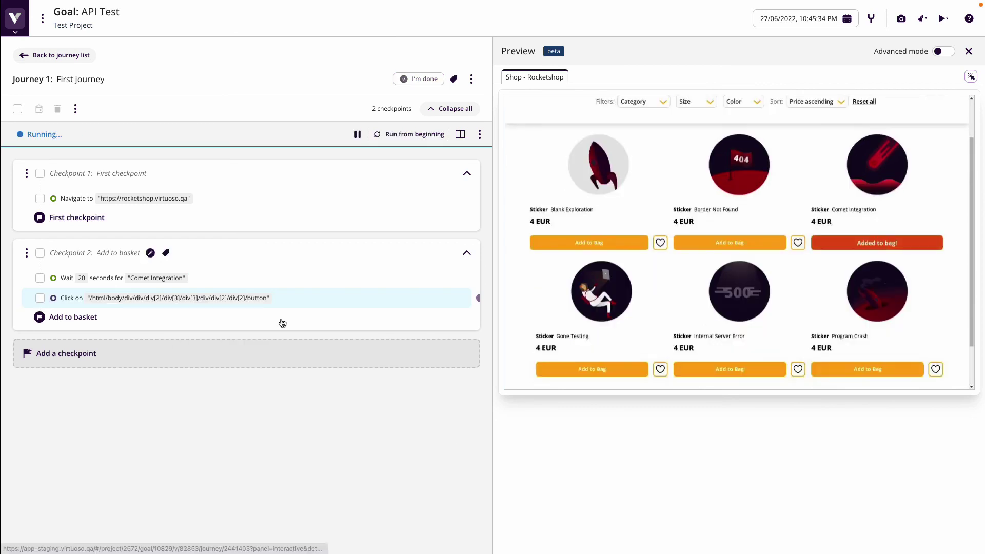
Add steps after the Add to Bag step that click "Shopping Bag" and wait for "Go to Checkout".
left_click(248, 308)
type("Click \"Shopping Bag\"")
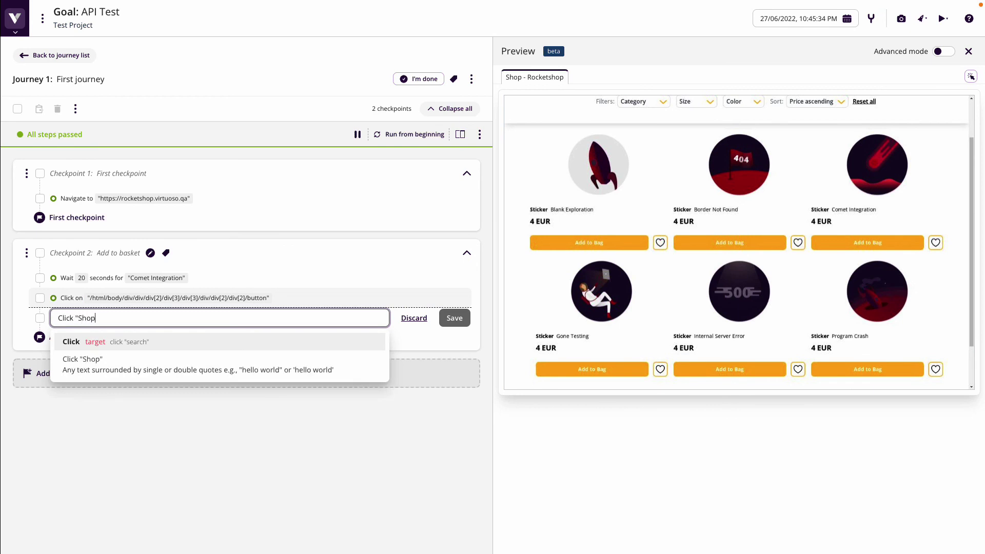
key("Return")
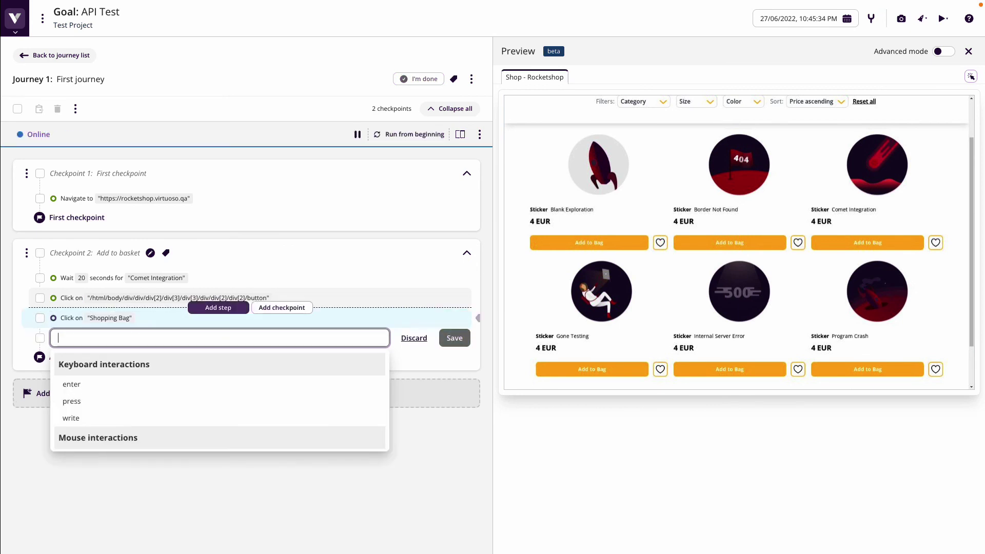
type("Wait 20 seconds for \"Go")
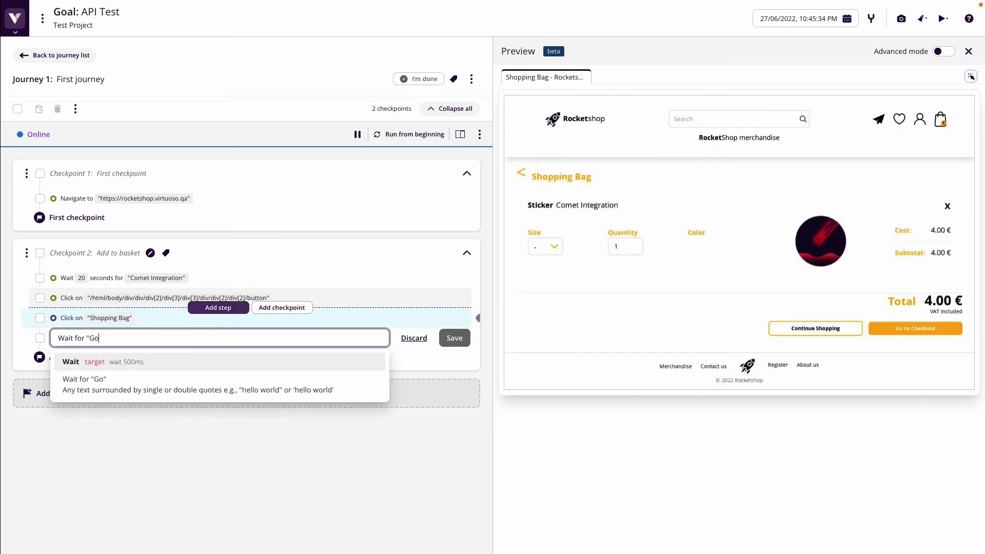
type(" to Checkout\"")
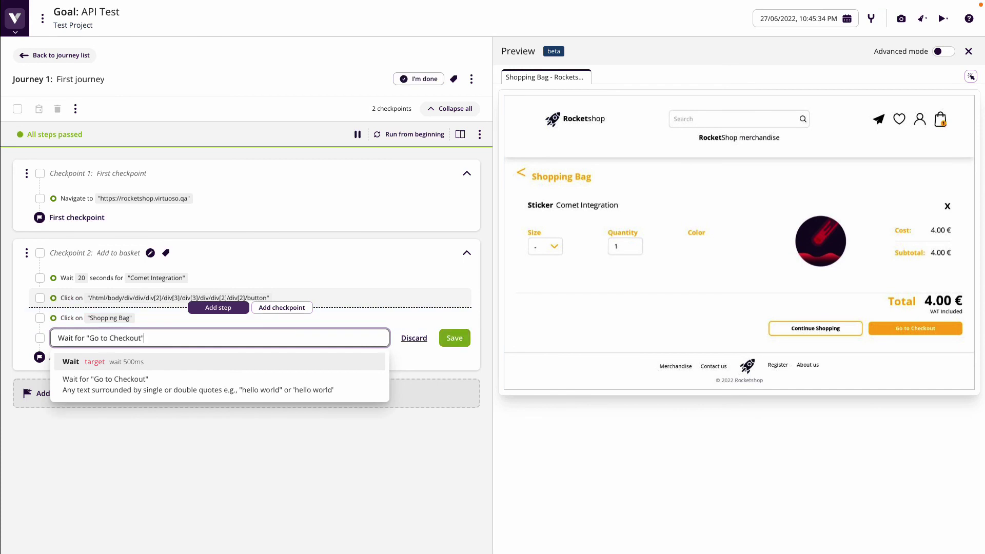
key("Return")
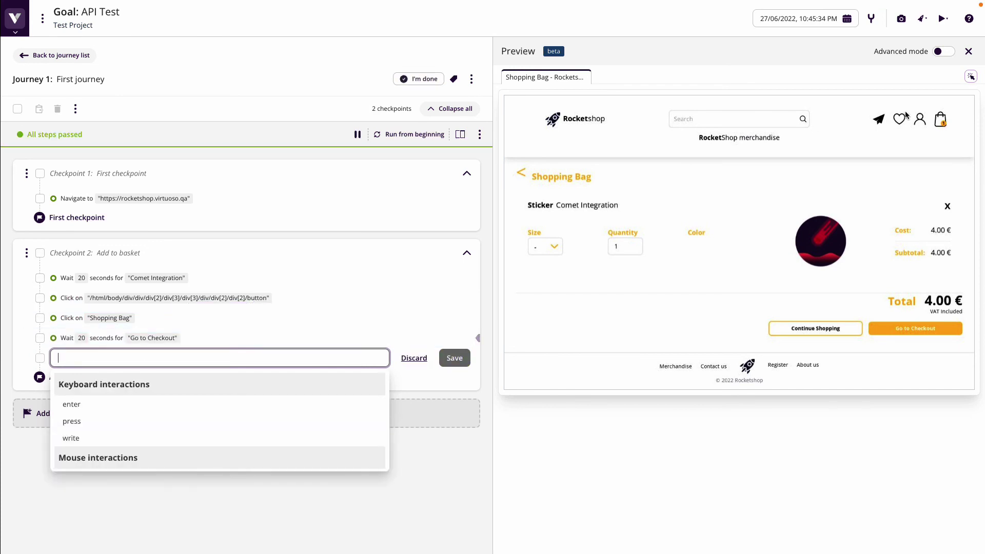
Record a Click step on the Go to Checkout button from the shopping bag preview.
left_click(971, 77)
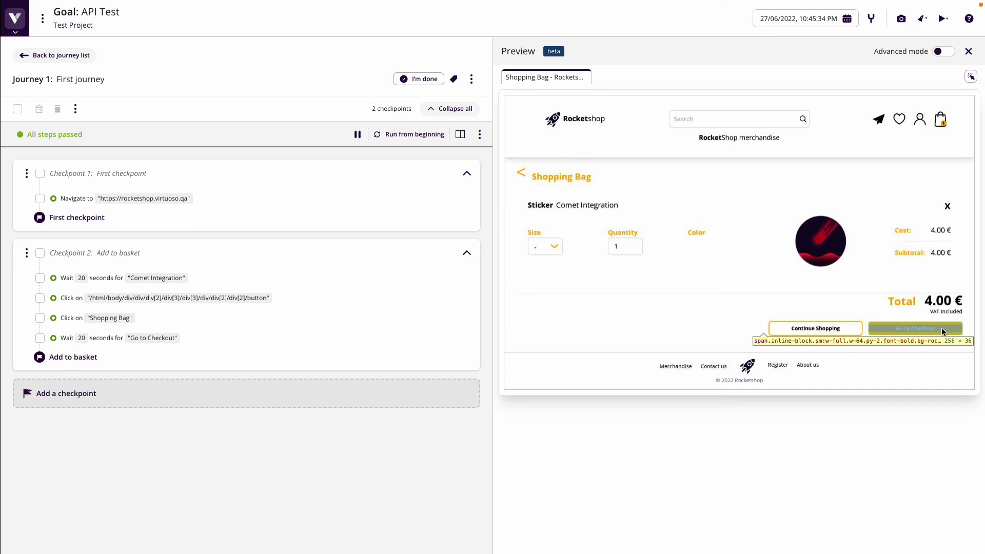
left_click(941, 328)
left_click(919, 264)
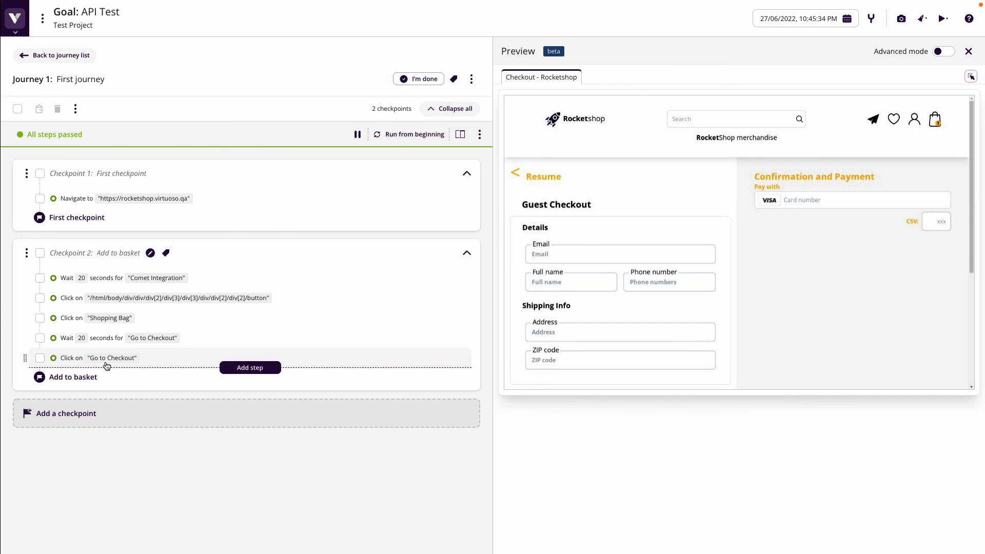
Add a step at the end of the Add to basket checkpoint that waits for "Guest Checkout".
left_click(247, 367)
type("Wait 20 seconds for \"G")
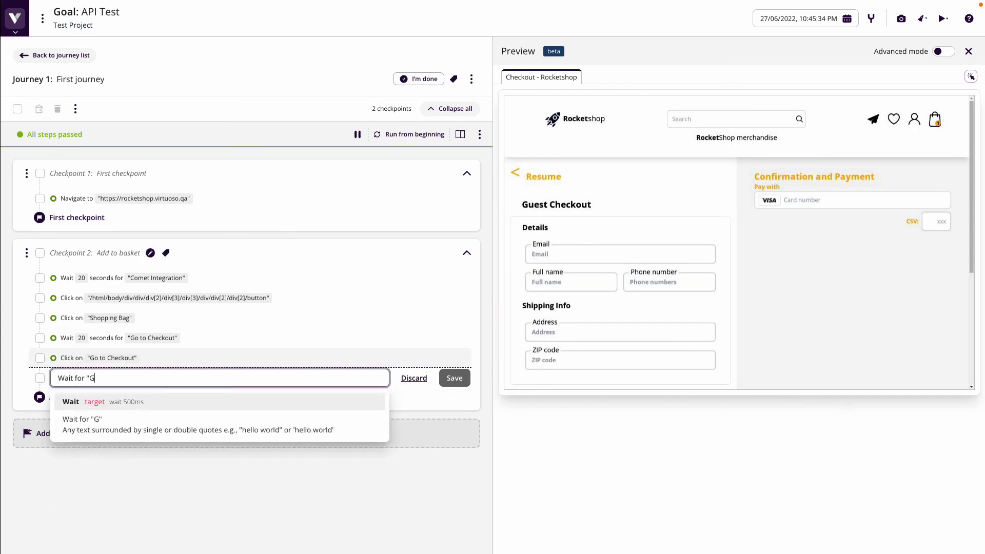
type("uest Checkout\"")
key("Return")
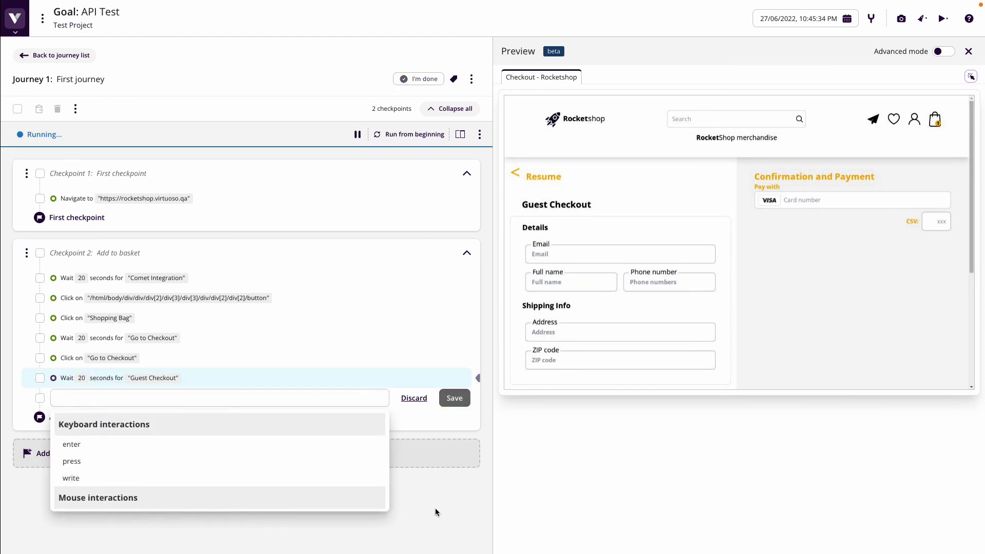
left_click(434, 510)
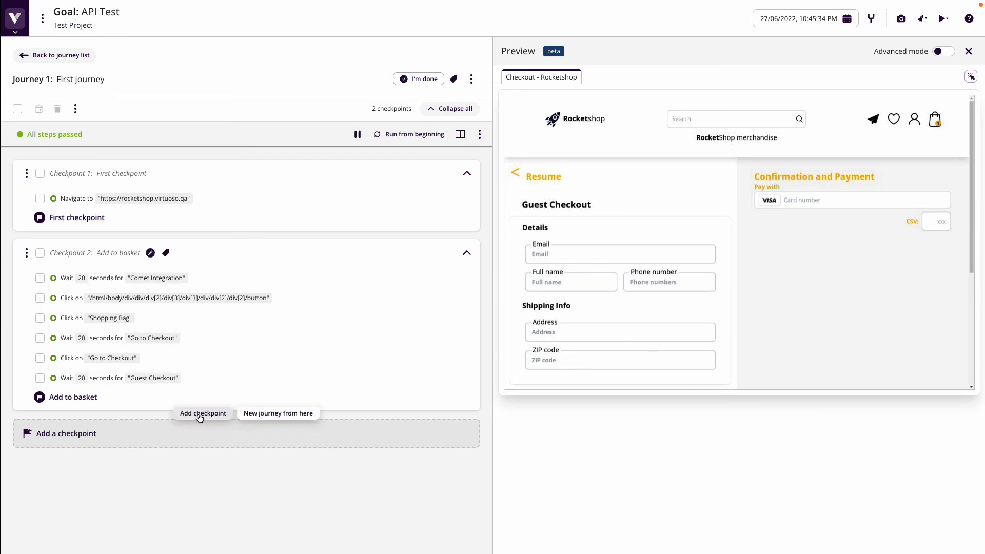
Add a checkpoint titled API Calls after the Add to basket checkpoint.
left_click(200, 416)
type("API Calls")
key("Return")
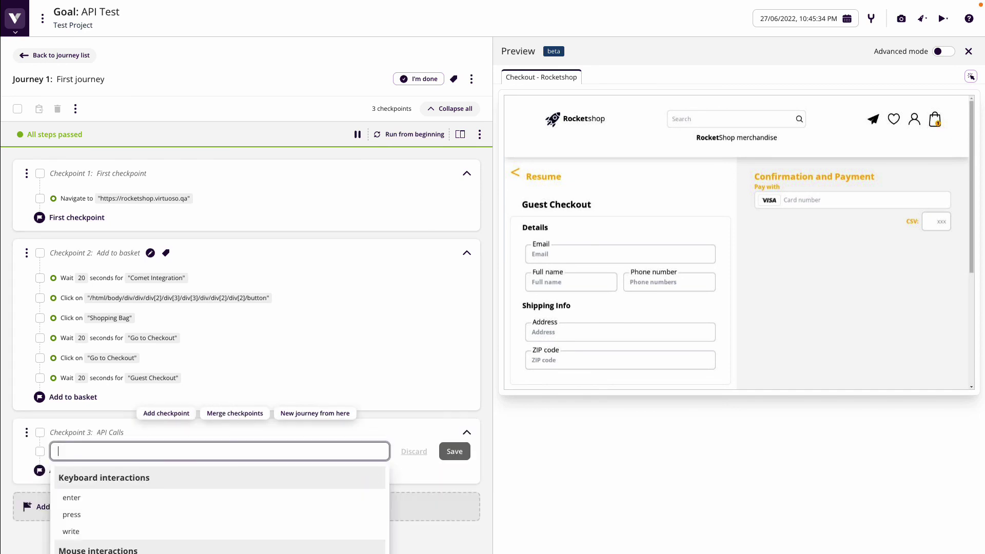
Begin an API step in the API Calls checkpoint for "API.createusers" with empty parameter parentheses.
type("API")
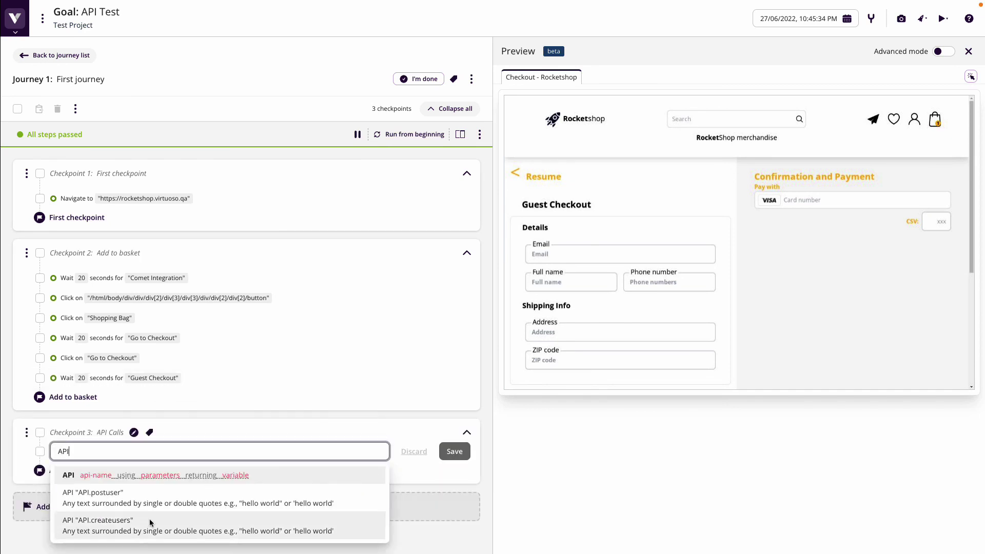
left_click(116, 524)
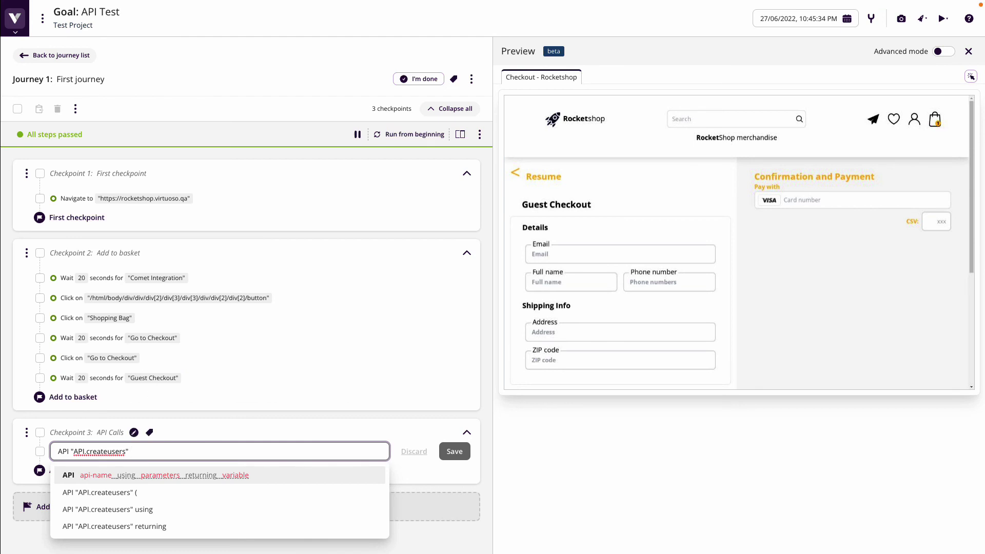
type("()")
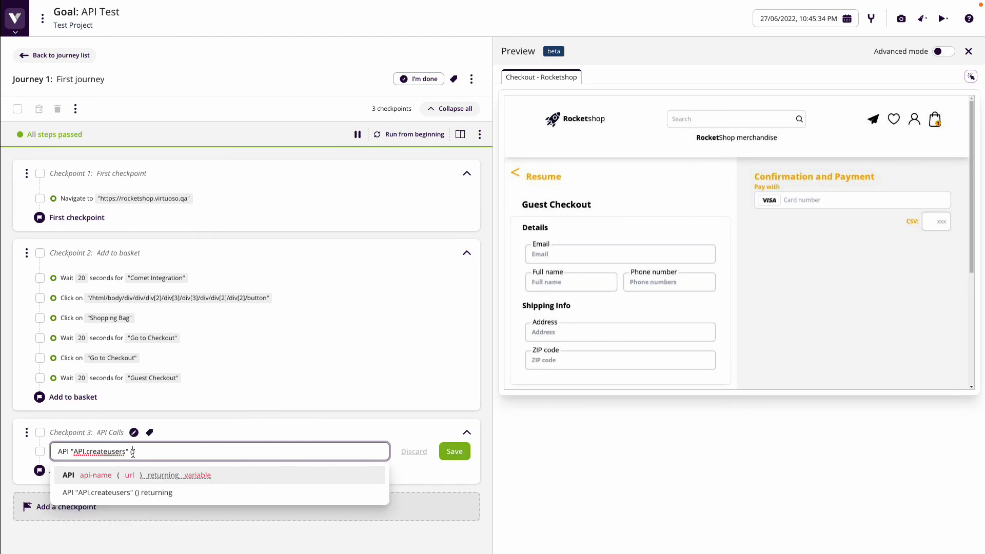
type("$orderID")
key("BackSpace")
key("BackSpace")
key("BackSpace")
key("BackSpace")
key("BackSpace")
key("BackSpace")
key("BackSpace")
key("BackSpace")
Complete the API.createusers call with returning $response and save the step.
type("return")
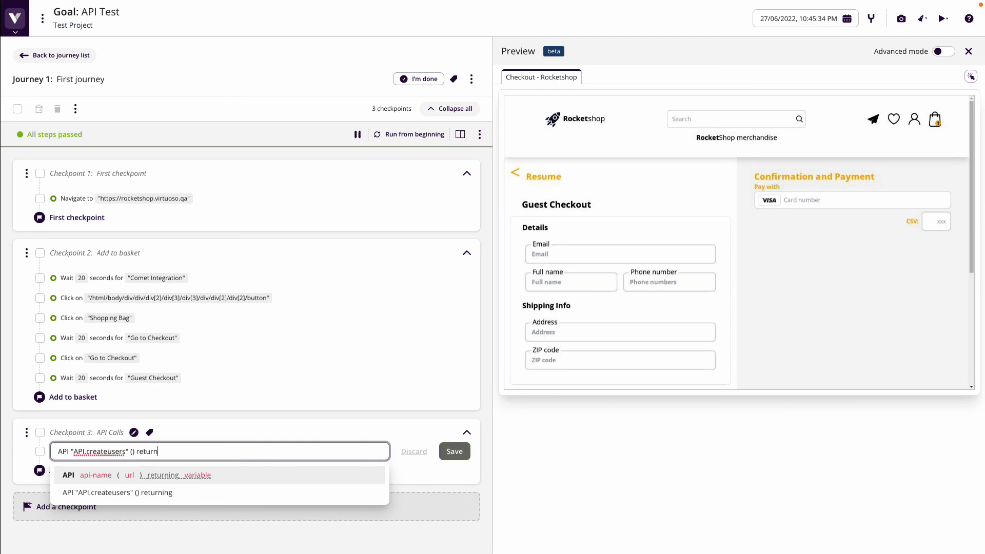
type("ing $response")
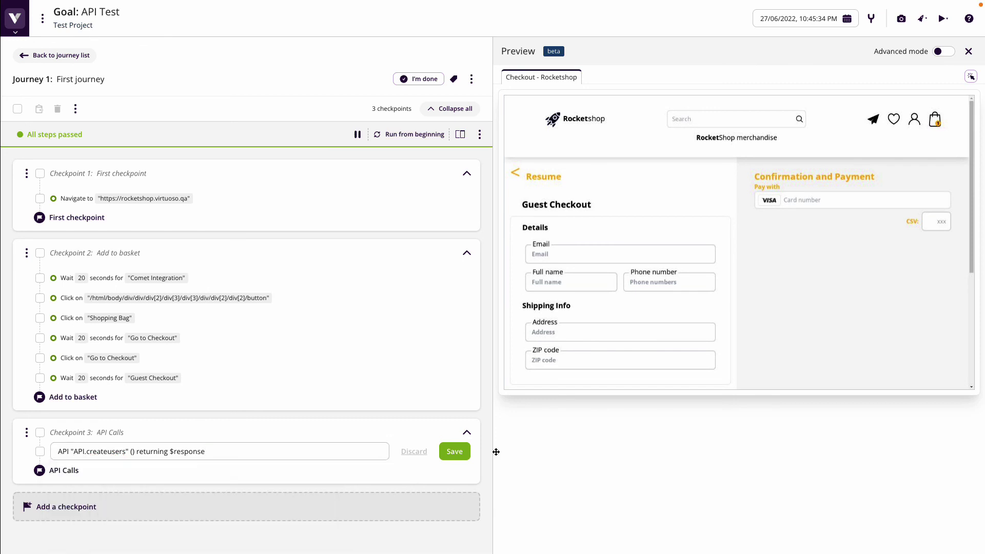
left_click(455, 451)
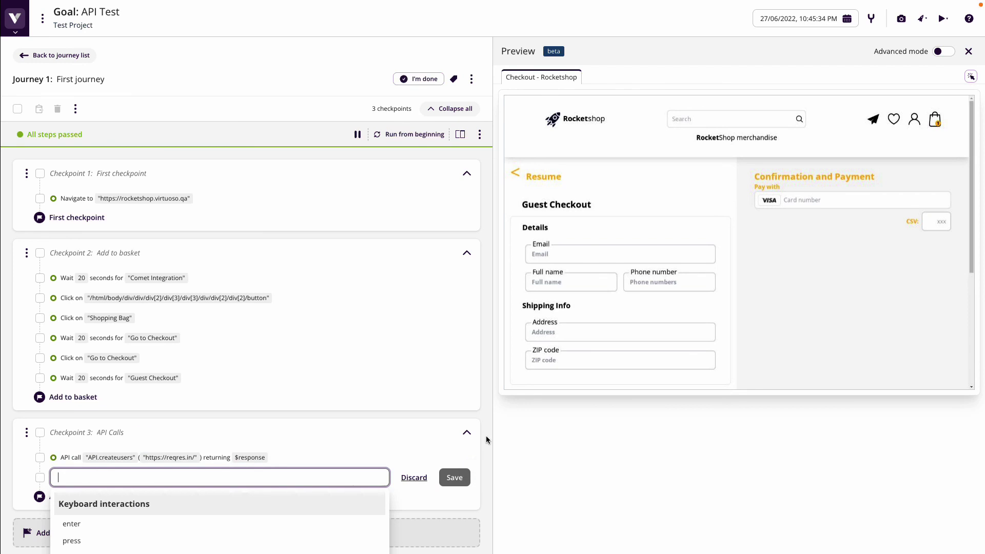
Examine the createusers call's side effects, expanding the nested data in its response variable.
left_click(97, 458)
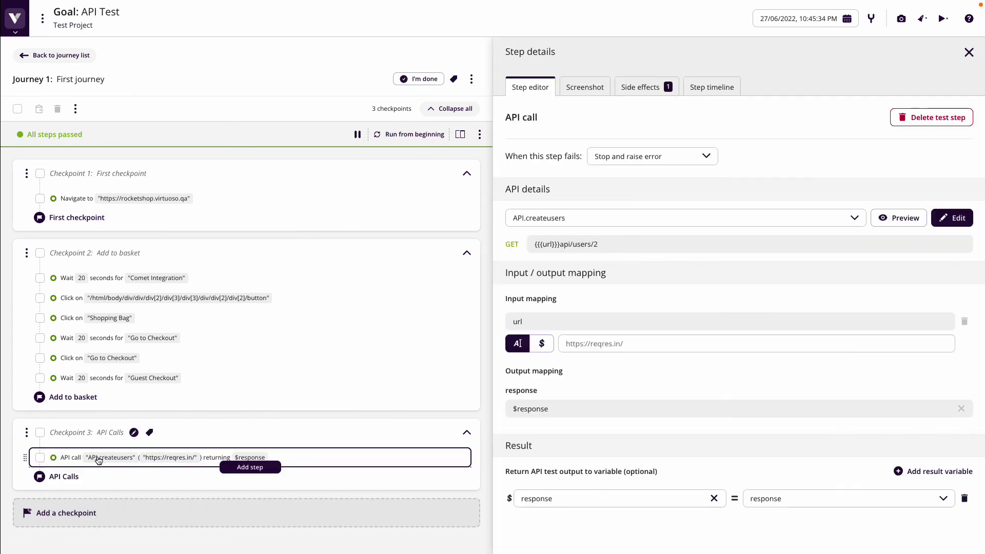
left_click(642, 88)
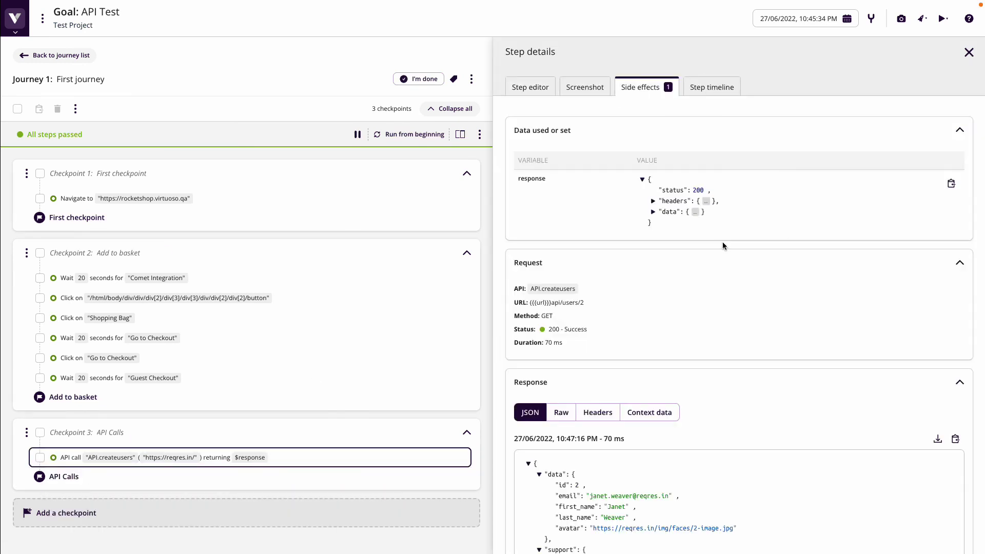
left_click(653, 213)
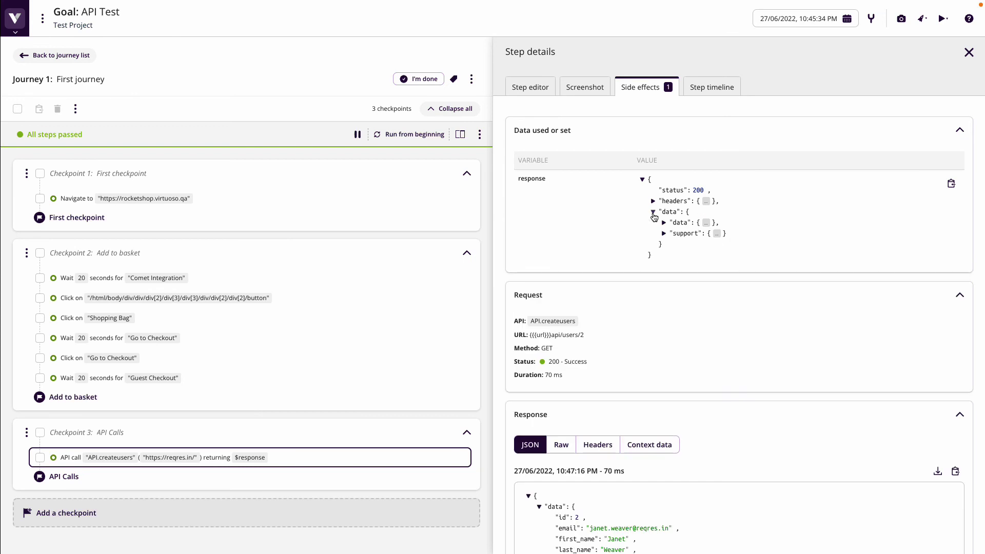
left_click(664, 223)
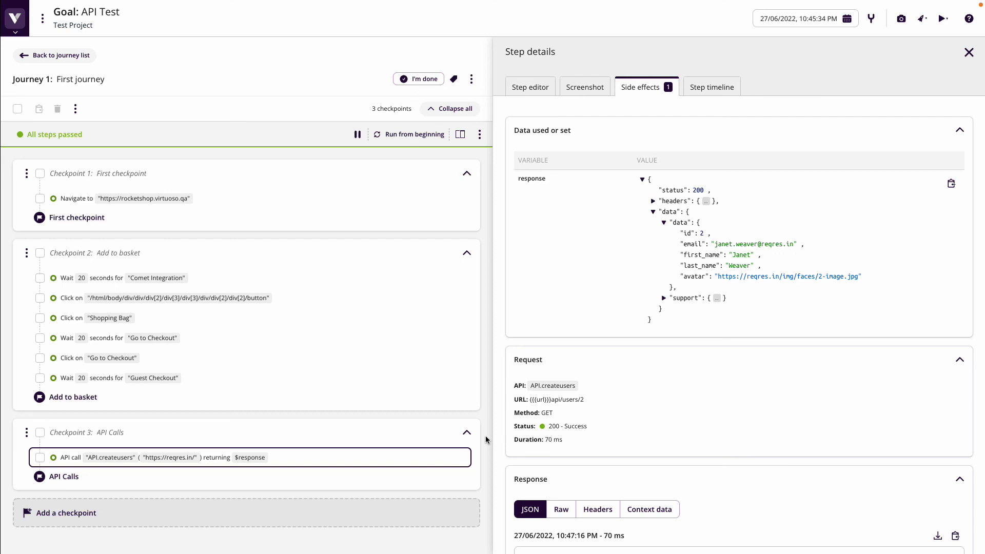
Add and save a step after the createusers call reading API "API.postuser" () returning $response.
mouse_move(274, 388)
left_click(242, 468)
type("API")
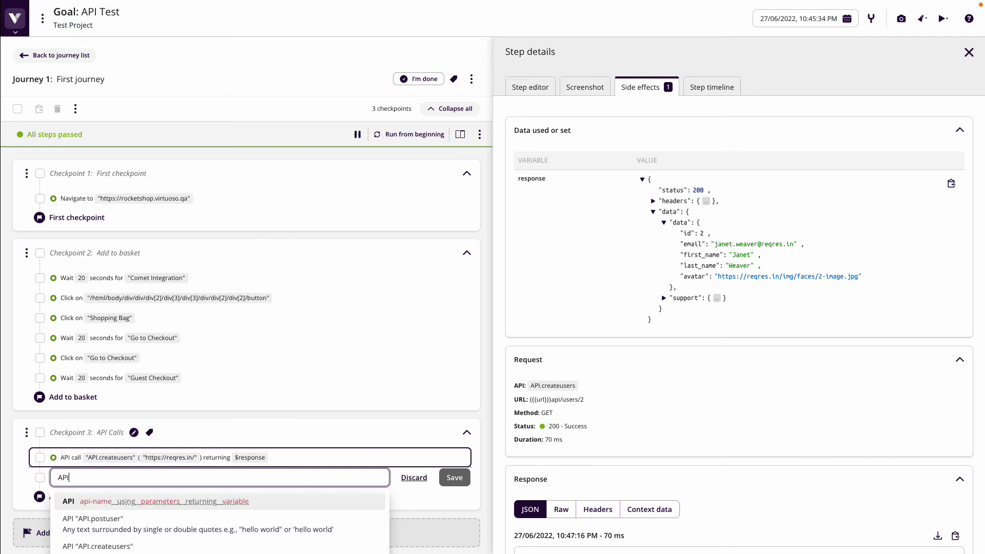
left_click(98, 508)
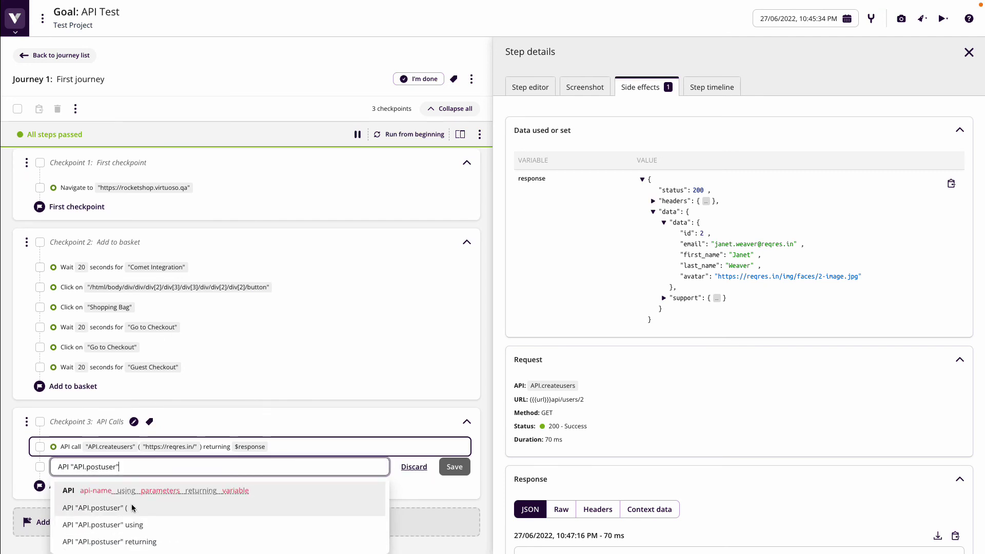
type("()")
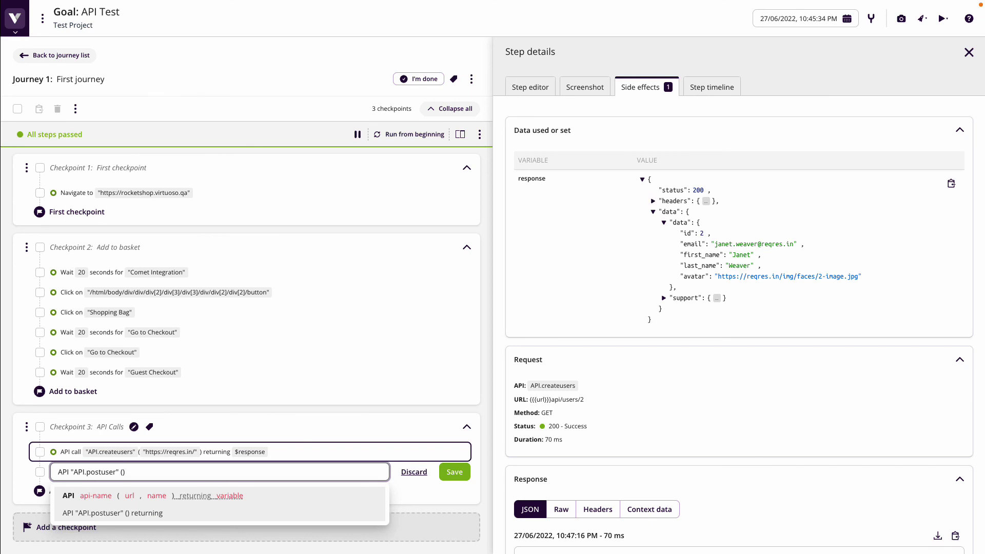
type(" retur")
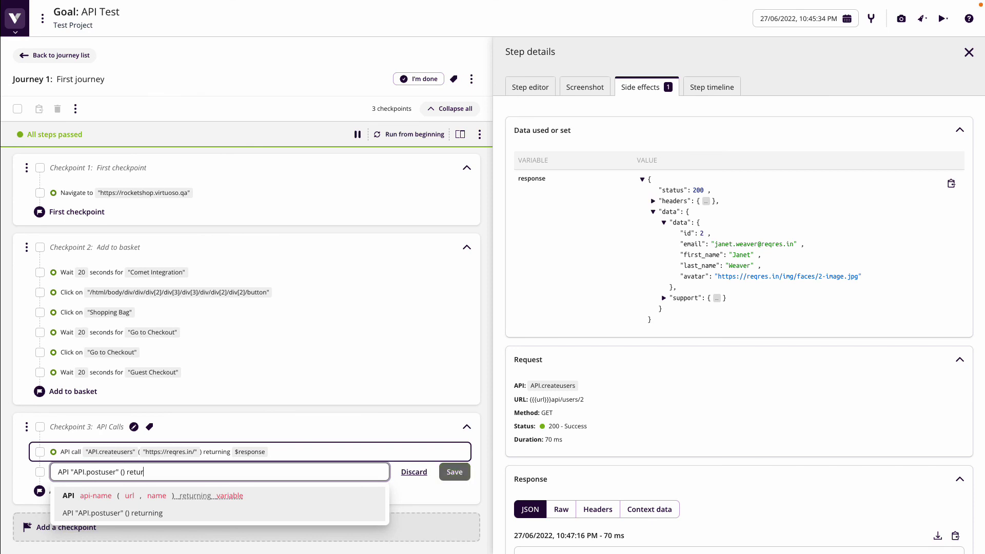
type("ning $response")
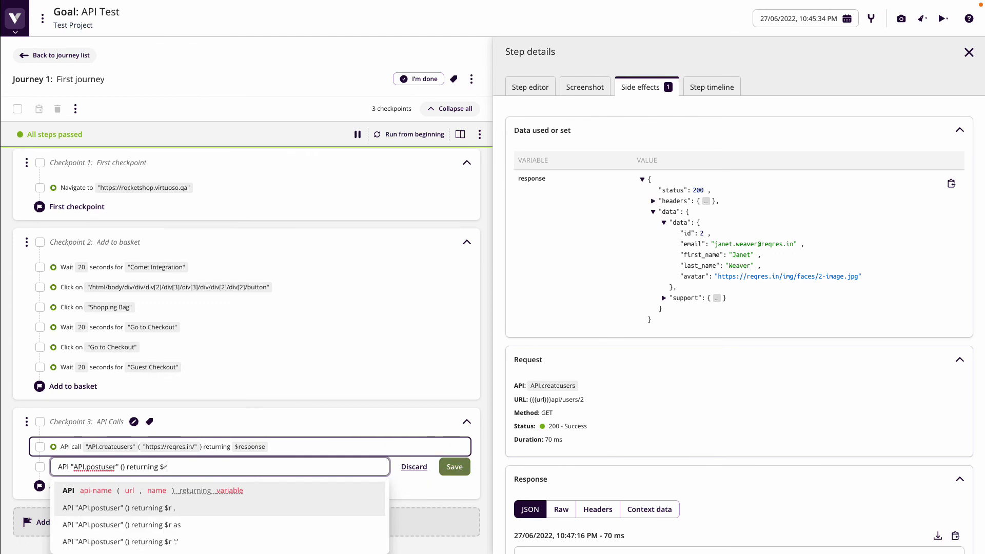
left_click(455, 467)
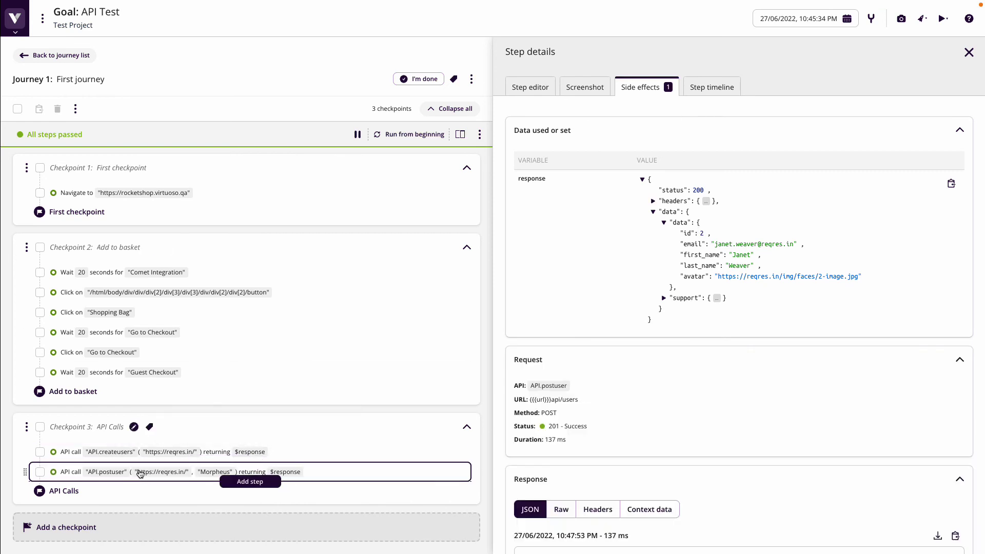
Examine the id and createdAt fields in the postuser call's JSON response.
scroll(610, 371, "down", 2)
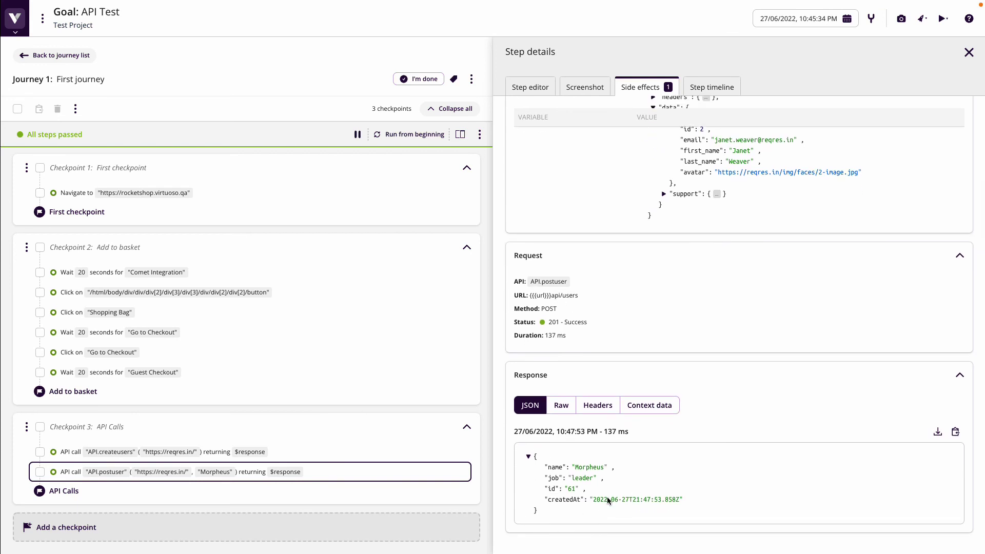
left_click_drag(544, 477, 601, 493)
left_click_drag(691, 500, 541, 500)
left_click(685, 480)
scroll(154, 280, "up", 1)
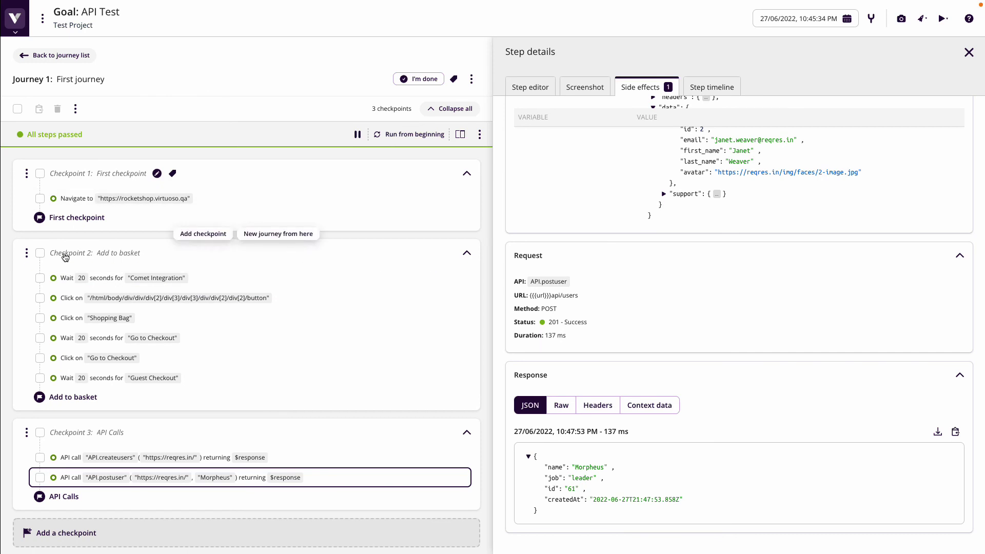